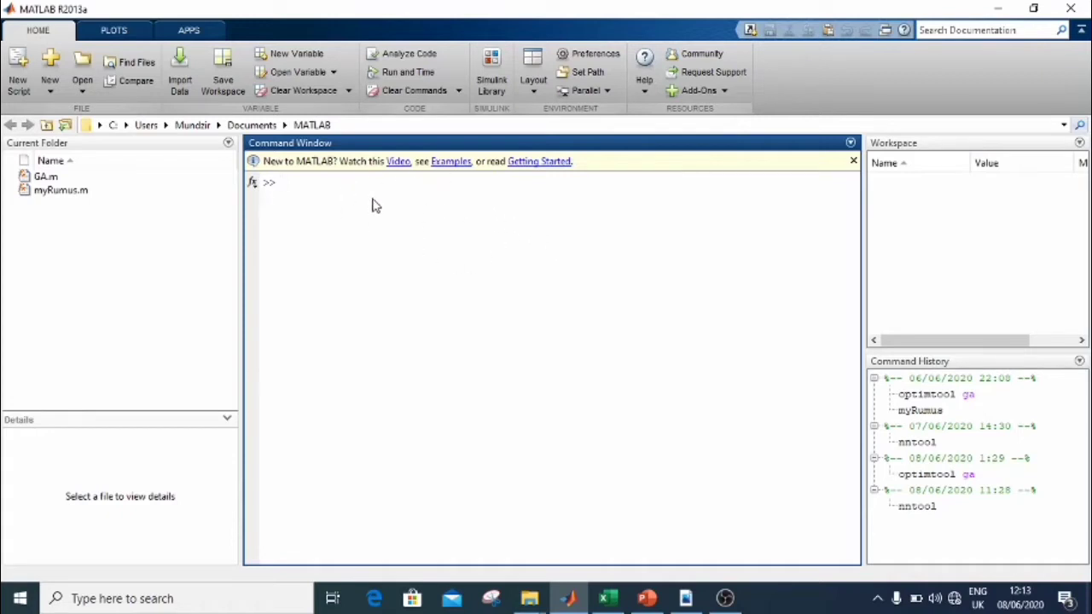
{"action": "left_click", "coordinate": [453, 187]}
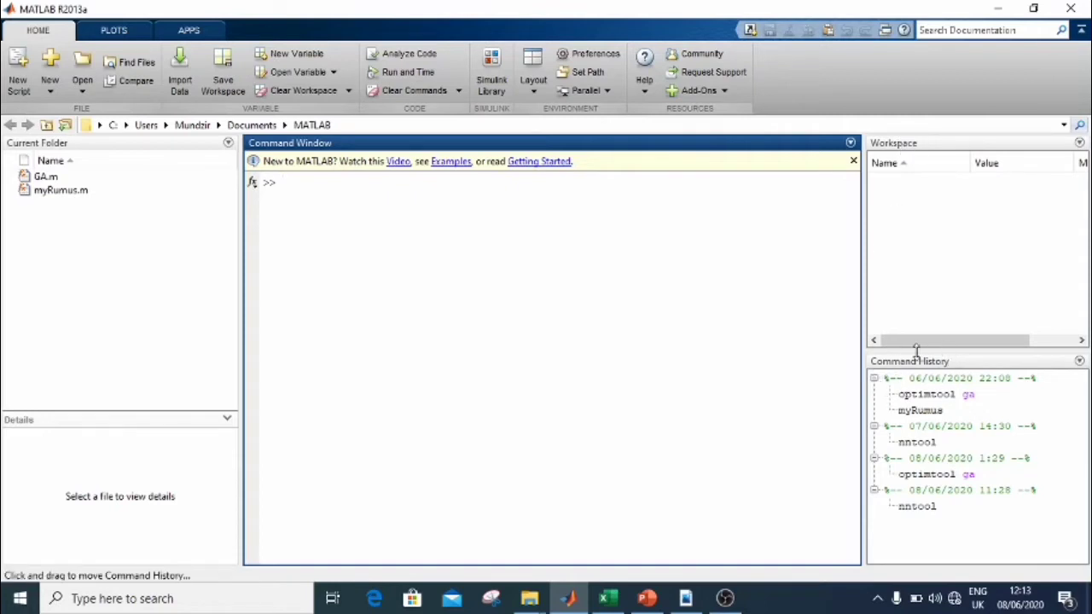
{"action": "left_click", "coordinate": [938, 226]}
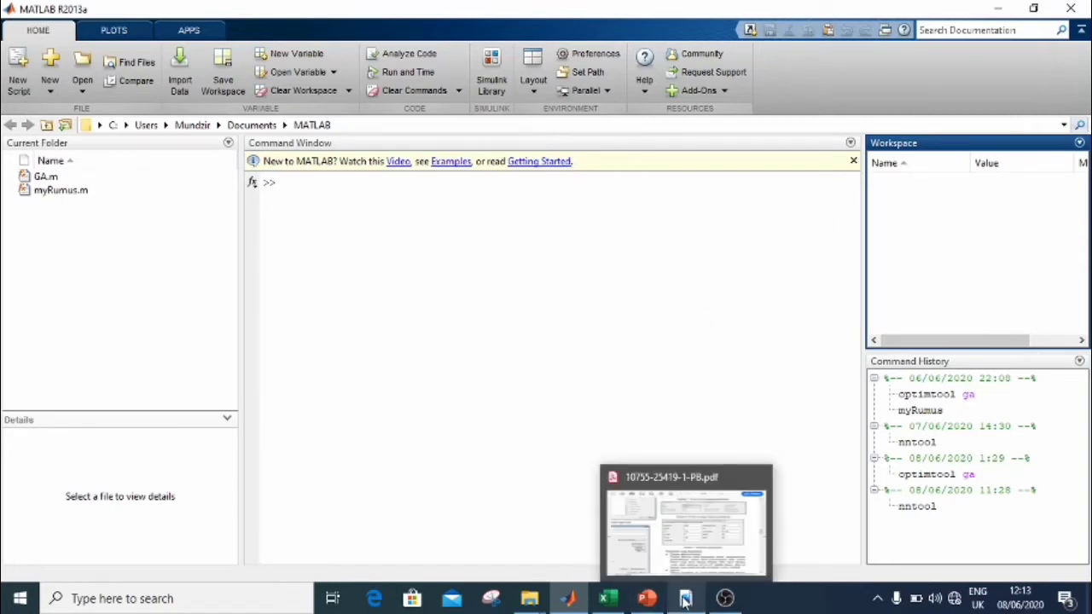
{"action": "mouse_move", "coordinate": [649, 602]}
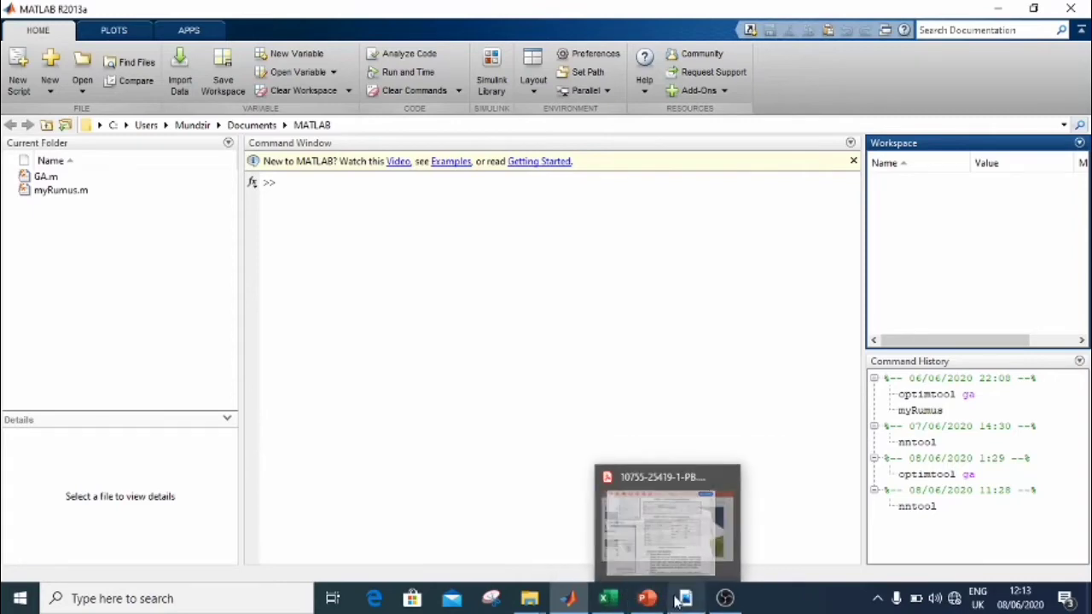
{"action": "left_click", "coordinate": [694, 524]}
{"action": "scroll", "coordinate": [706, 322], "scroll_direction": "down", "scroll_amount": 8}
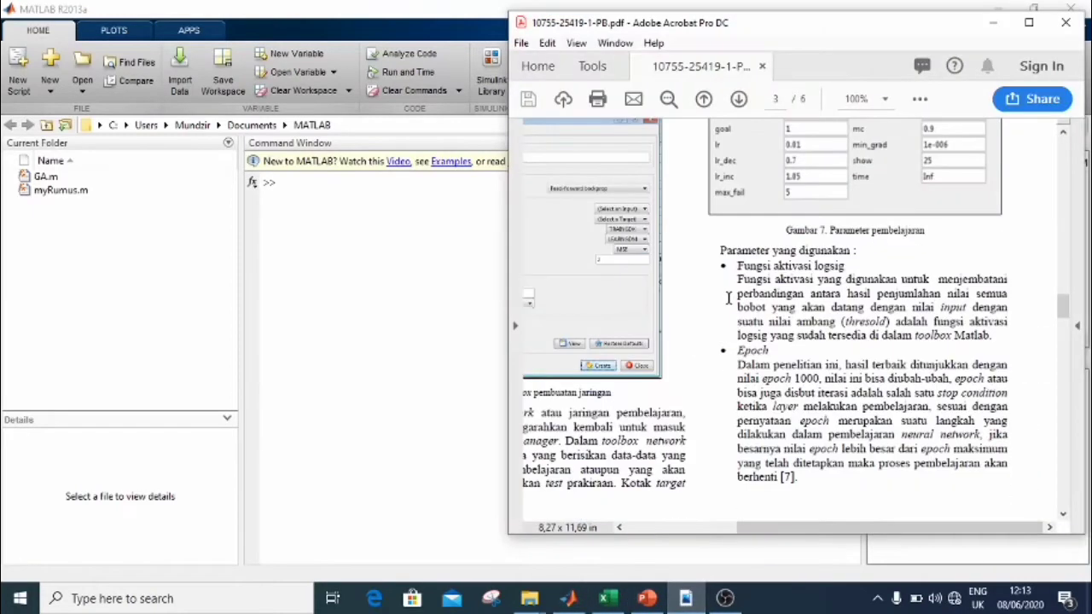
{"action": "scroll", "coordinate": [947, 371], "scroll_direction": "down", "scroll_amount": 7}
{"action": "scroll", "coordinate": [934, 343], "scroll_direction": "down", "scroll_amount": 20}
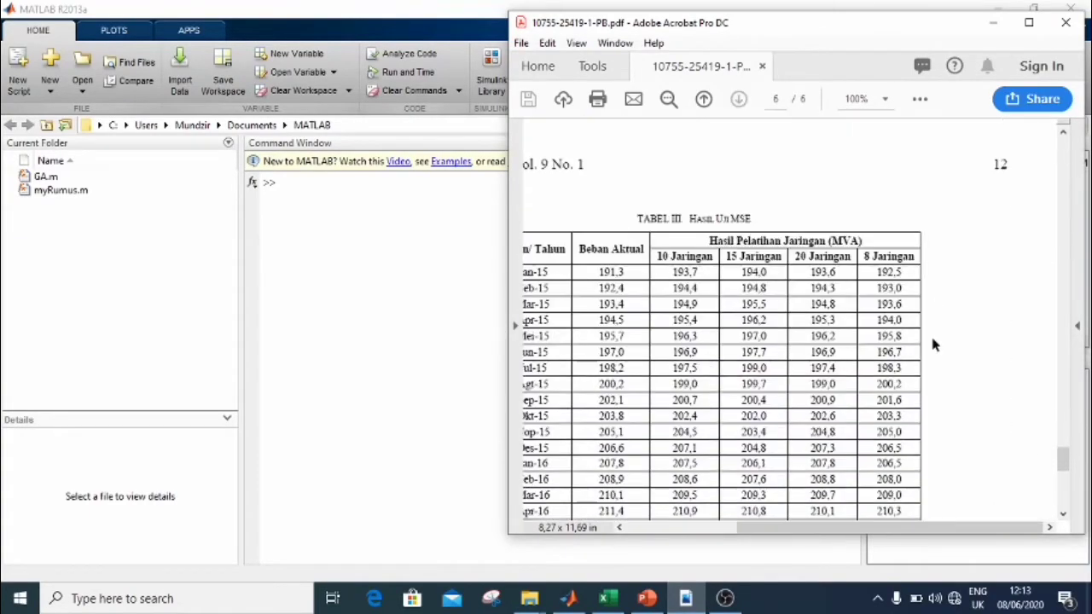
{"action": "scroll", "coordinate": [933, 344], "scroll_direction": "down", "scroll_amount": 2}
{"action": "left_click_drag", "start_coordinate": [944, 527], "coordinate": [904, 535]}
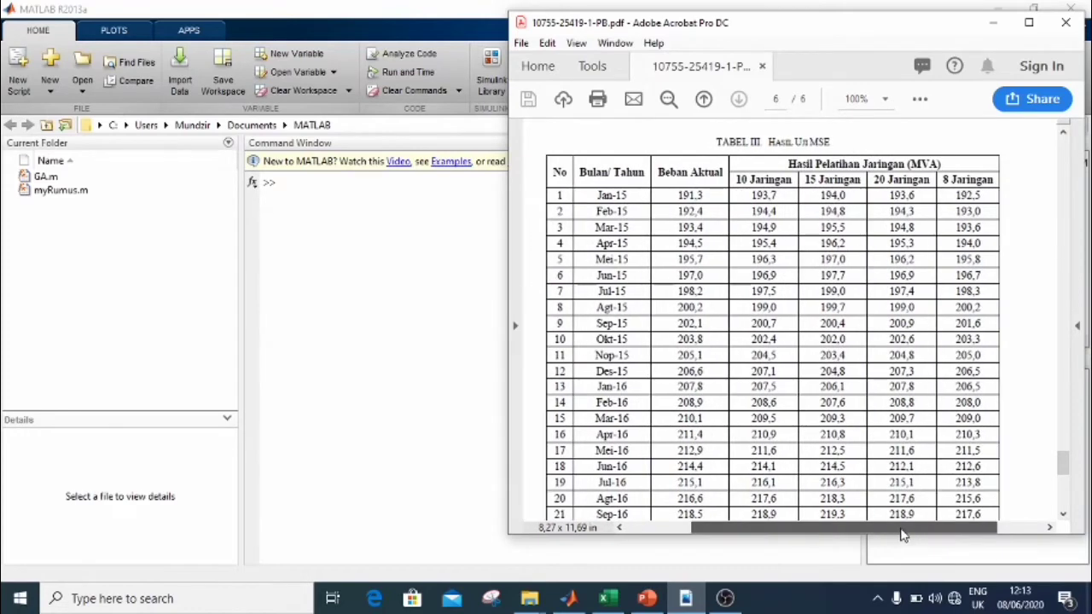
{"action": "scroll", "coordinate": [776, 284], "scroll_direction": "down", "scroll_amount": 3}
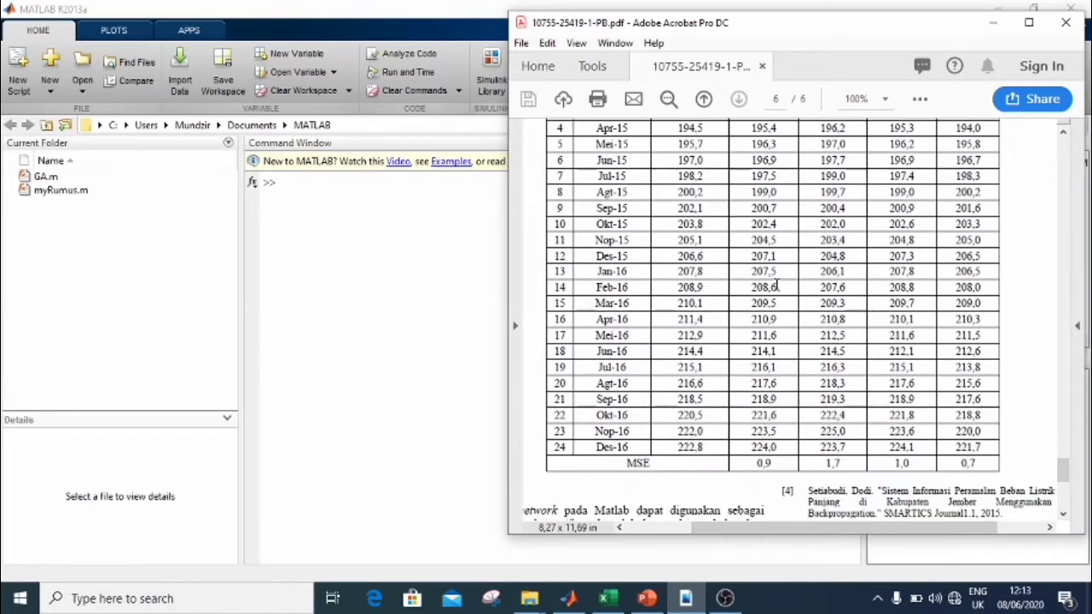
{"action": "scroll", "coordinate": [558, 405], "scroll_direction": "up", "scroll_amount": 4}
Step: Switch to the data prakiraan beban workbook in Excel and copy the values of the four Jaringan rows, C2:Z5
{"action": "left_click", "coordinate": [607, 600]}
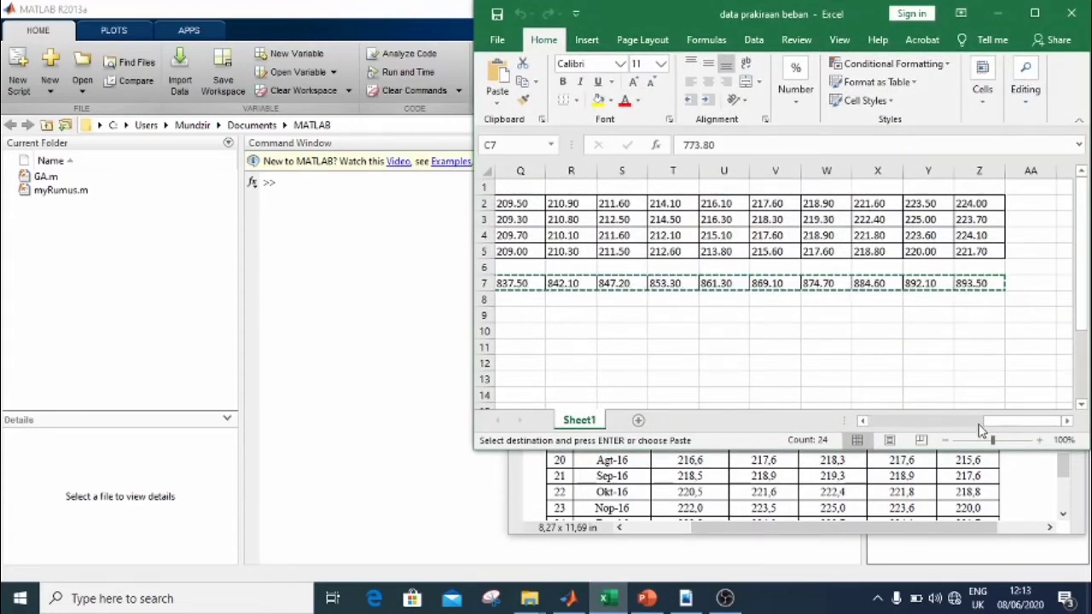
{"action": "left_click_drag", "start_coordinate": [991, 427], "coordinate": [902, 424]}
{"action": "left_click", "coordinate": [588, 219]}
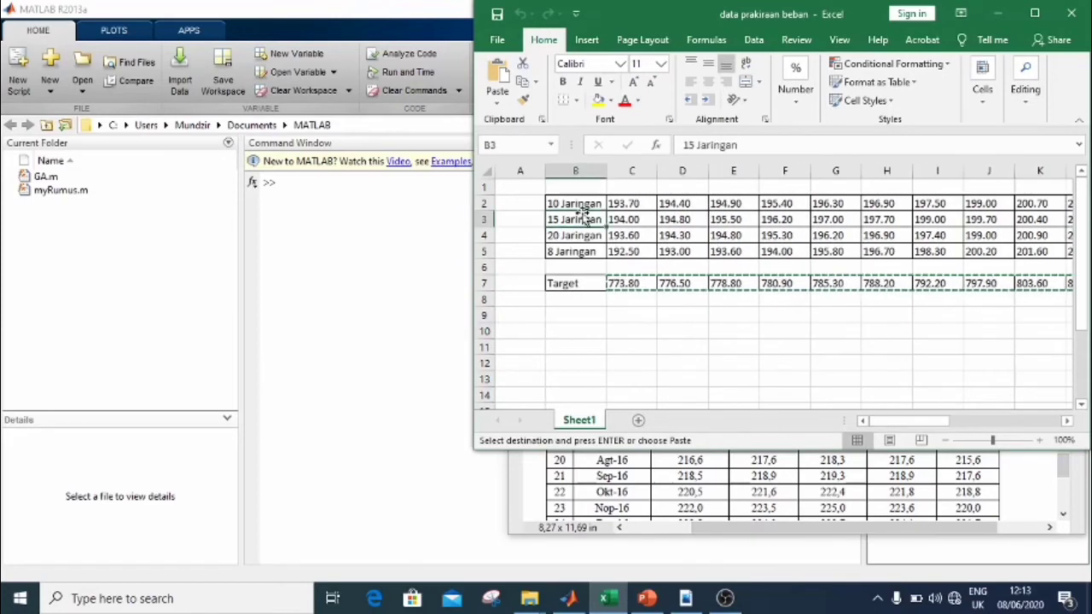
{"action": "left_click", "coordinate": [628, 224]}
{"action": "left_click", "coordinate": [585, 206]}
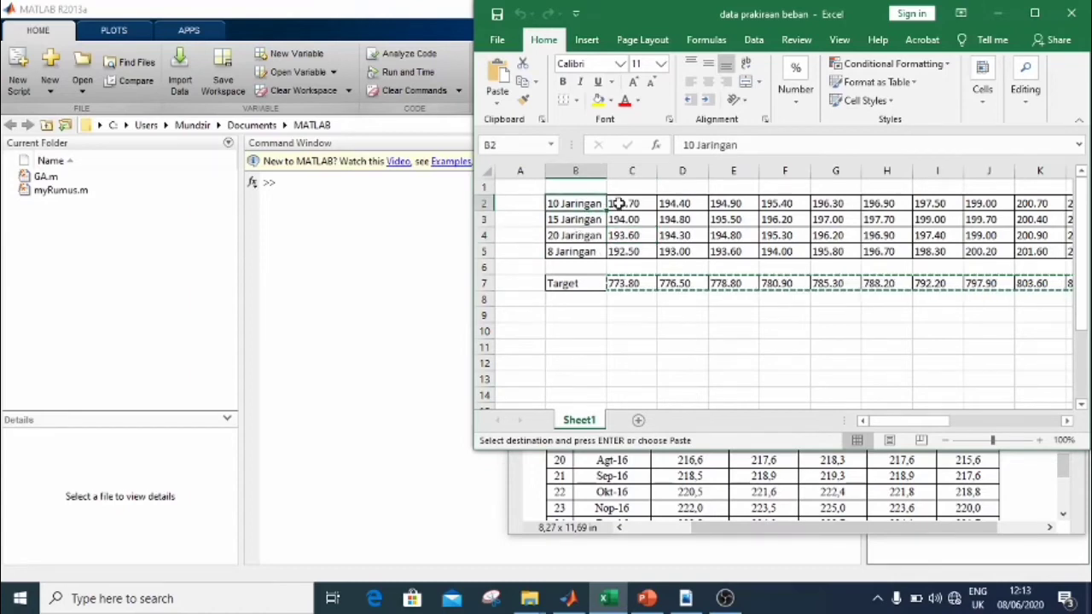
{"action": "left_click", "coordinate": [620, 204]}
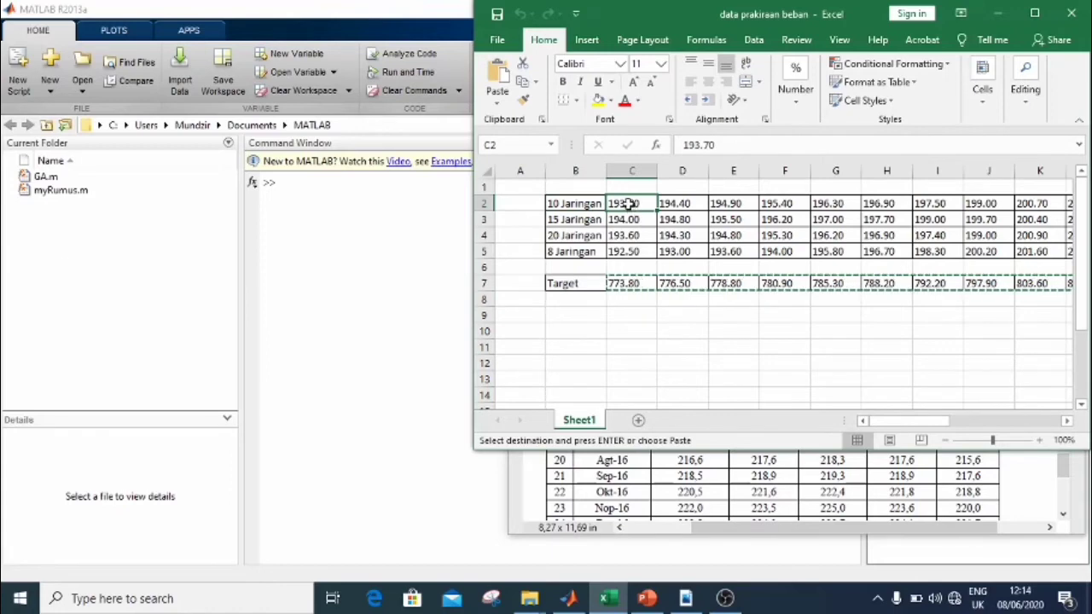
{"action": "left_click_drag", "start_coordinate": [628, 203], "coordinate": [996, 261]}
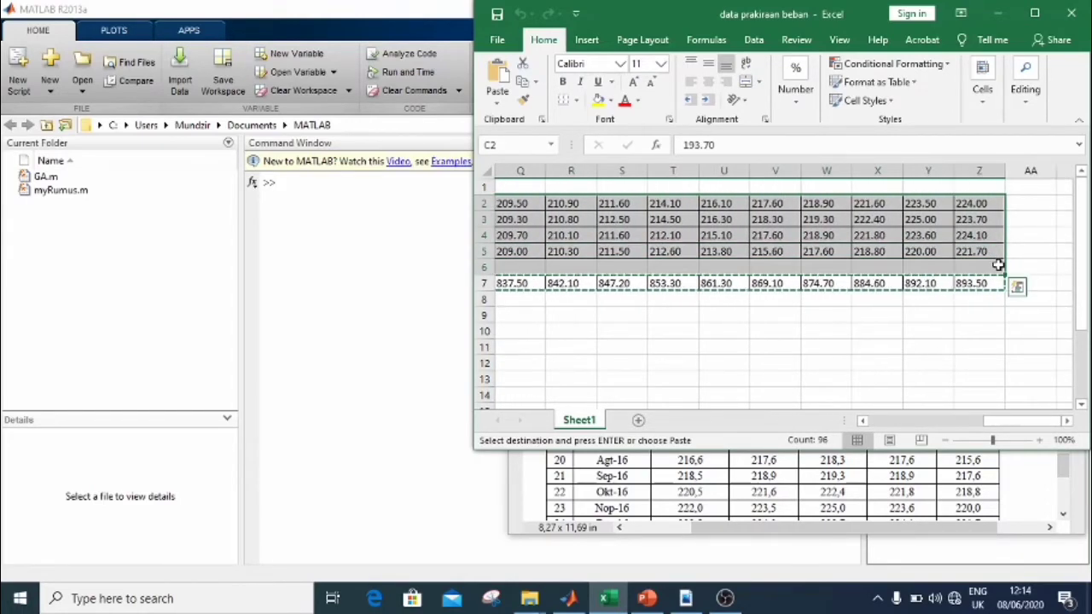
{"action": "key", "text": "shift+Up"}
{"action": "key", "text": "ctrl+c"}
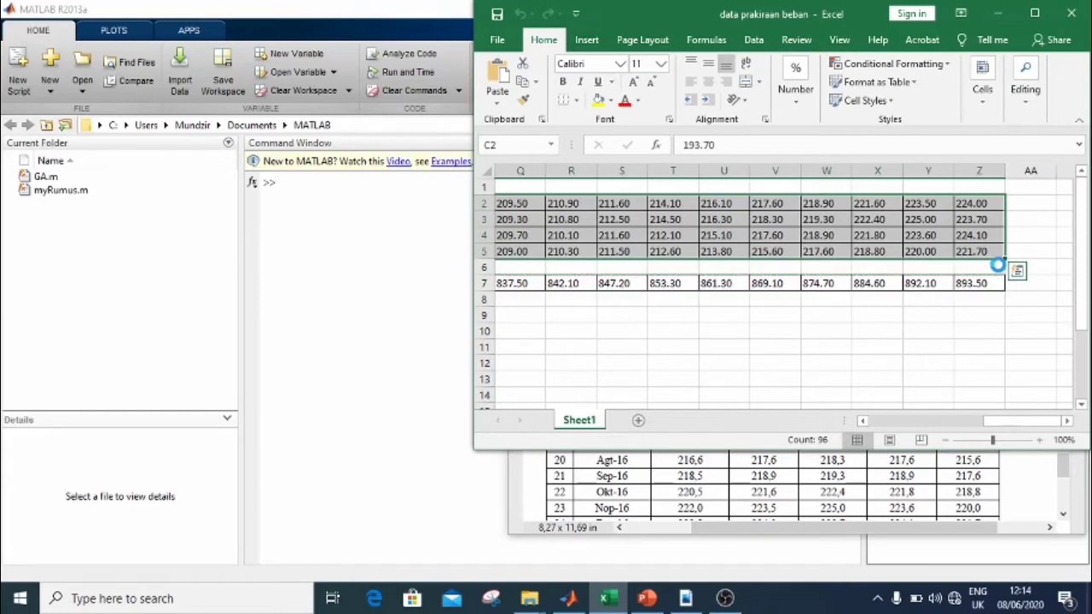
Step: Switch back to MATLAB and create a new workspace variable named Input
{"action": "left_click", "coordinate": [414, 320]}
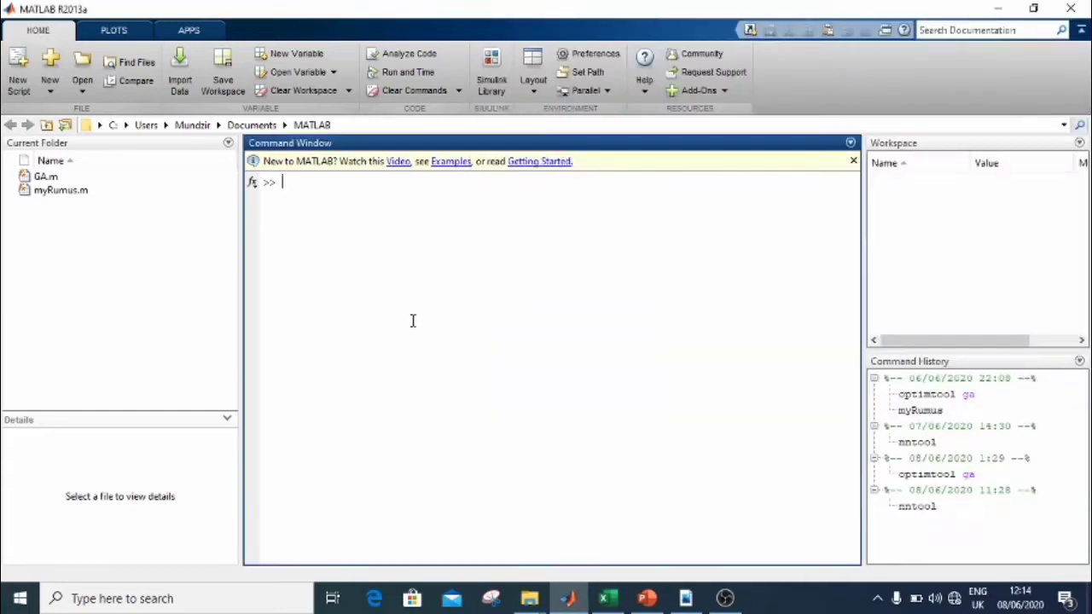
{"action": "left_click", "coordinate": [909, 194]}
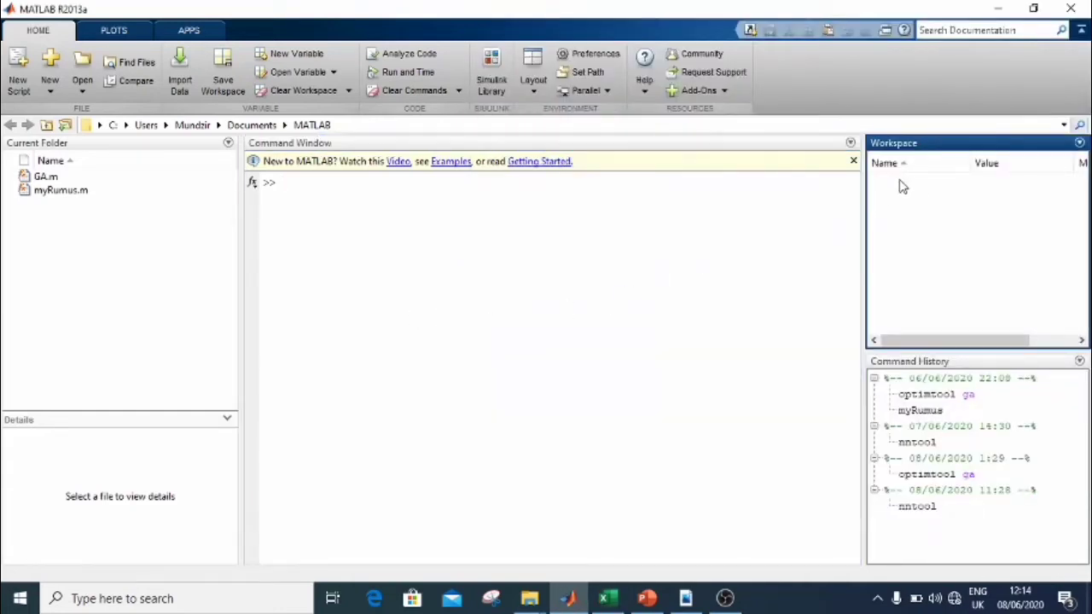
{"action": "left_click", "coordinate": [1079, 143]}
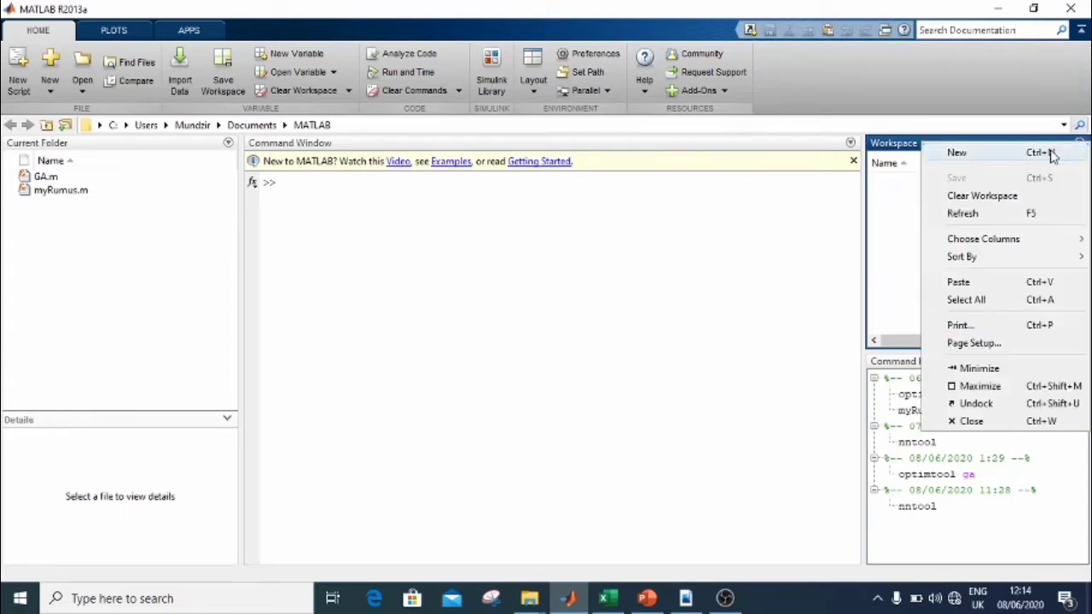
{"action": "left_click", "coordinate": [1053, 154]}
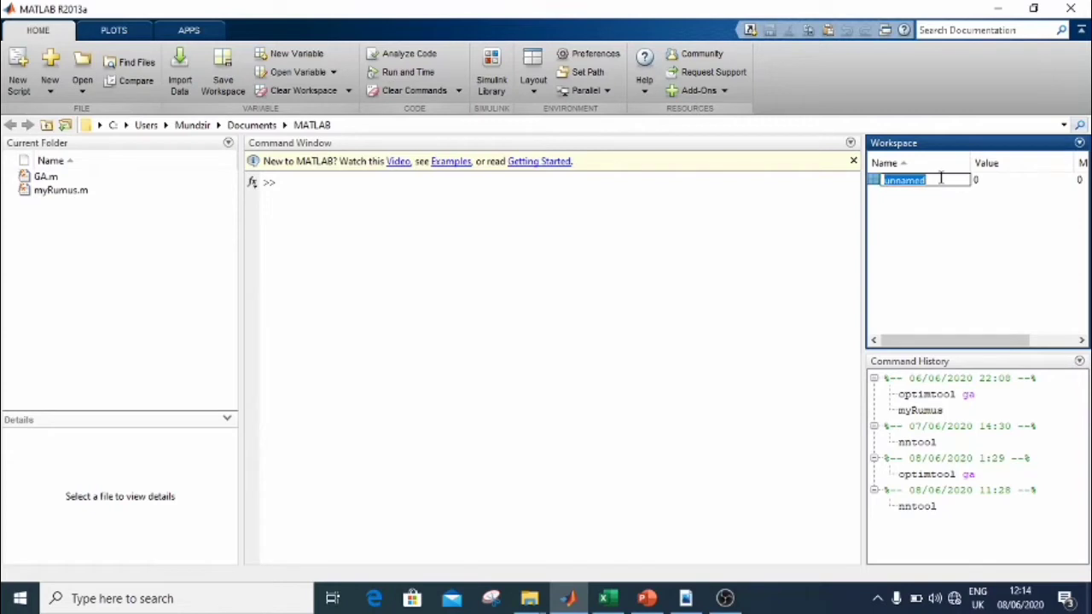
{"action": "key", "text": "Caps_Lock"}
{"action": "type", "text": "Input"}
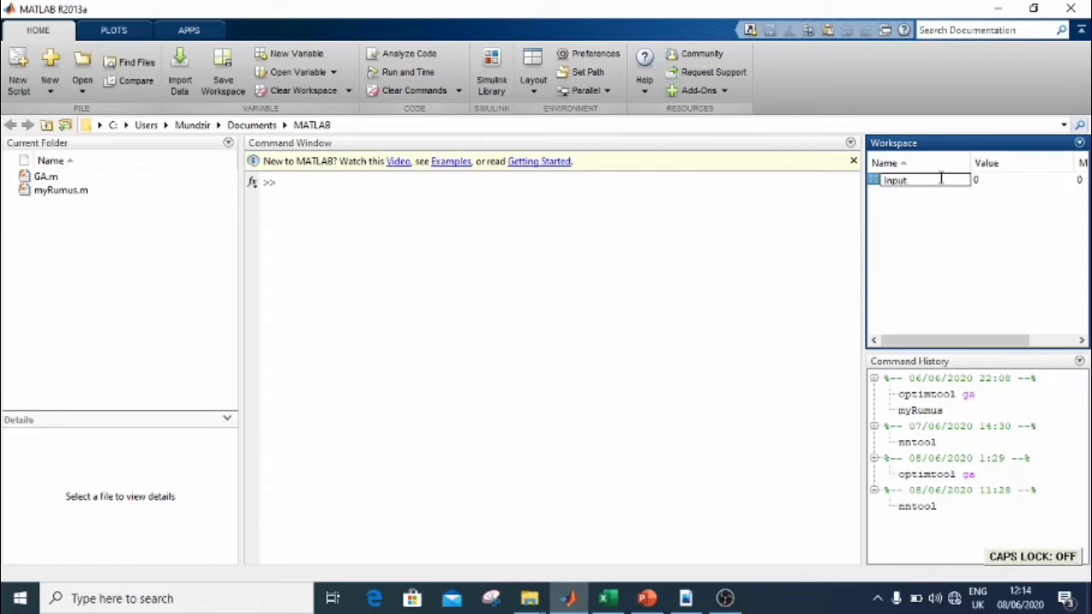
{"action": "key", "text": "Return"}
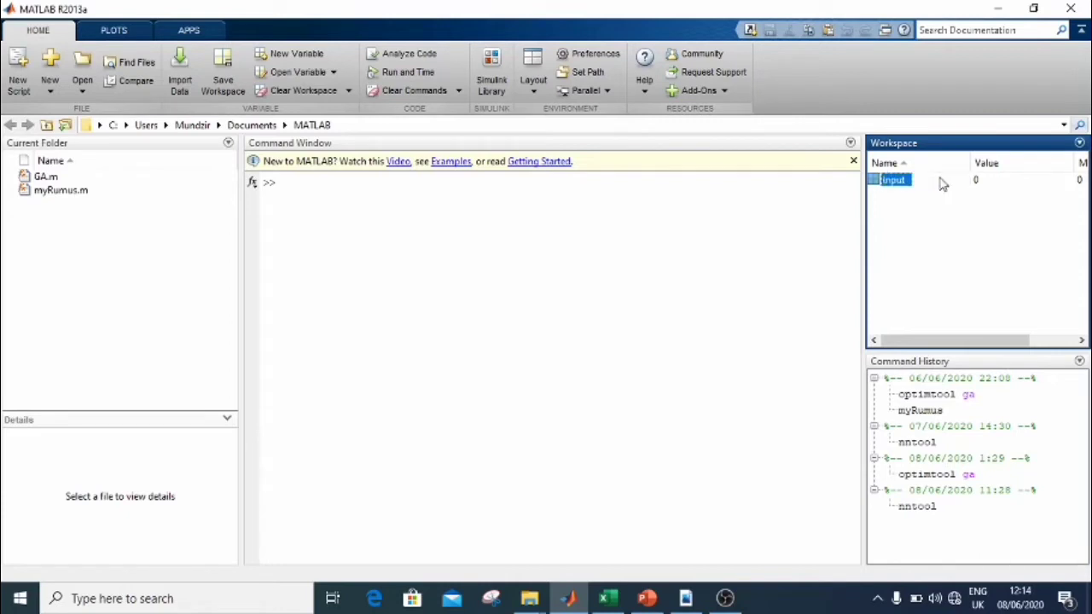
Step: Paste the copied Jaringan values into the Input variable from its first cell and close the variable editor
{"action": "left_click", "coordinate": [978, 181]}
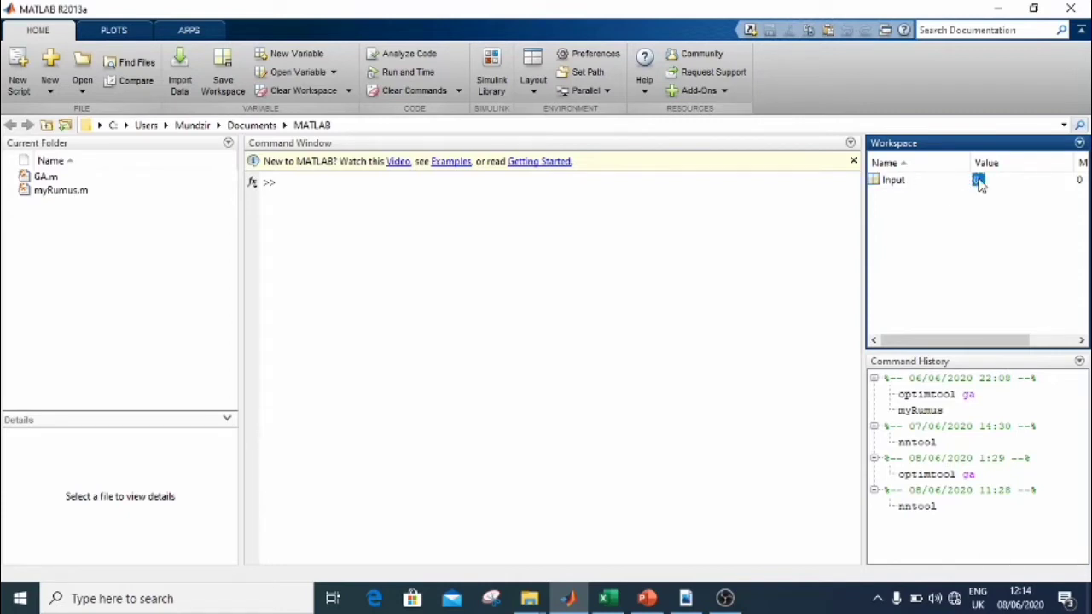
{"action": "double_click", "coordinate": [979, 185]}
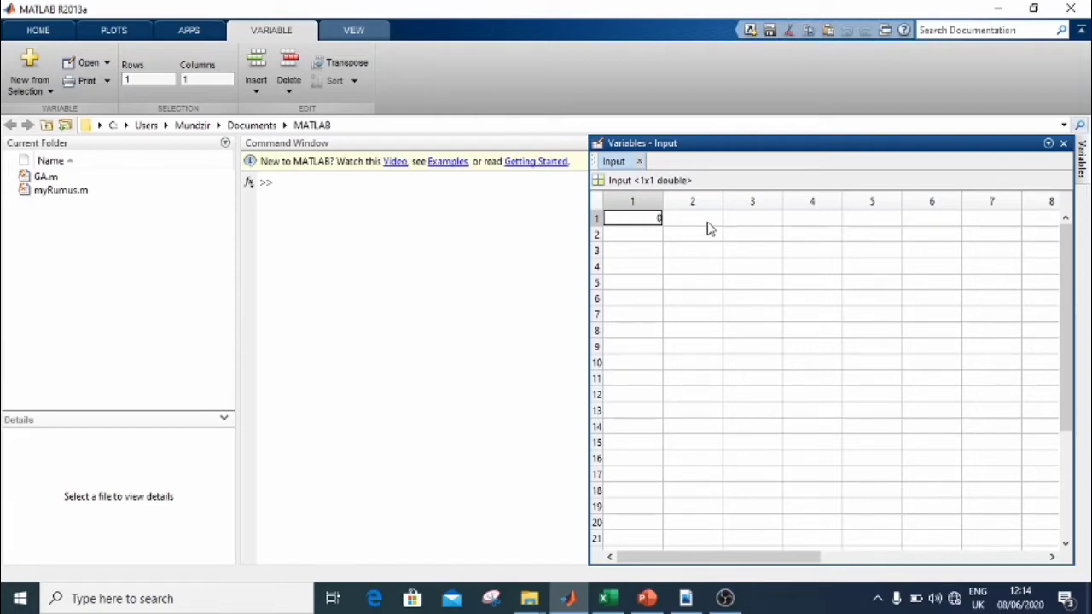
{"action": "key", "text": "ctrl+v"}
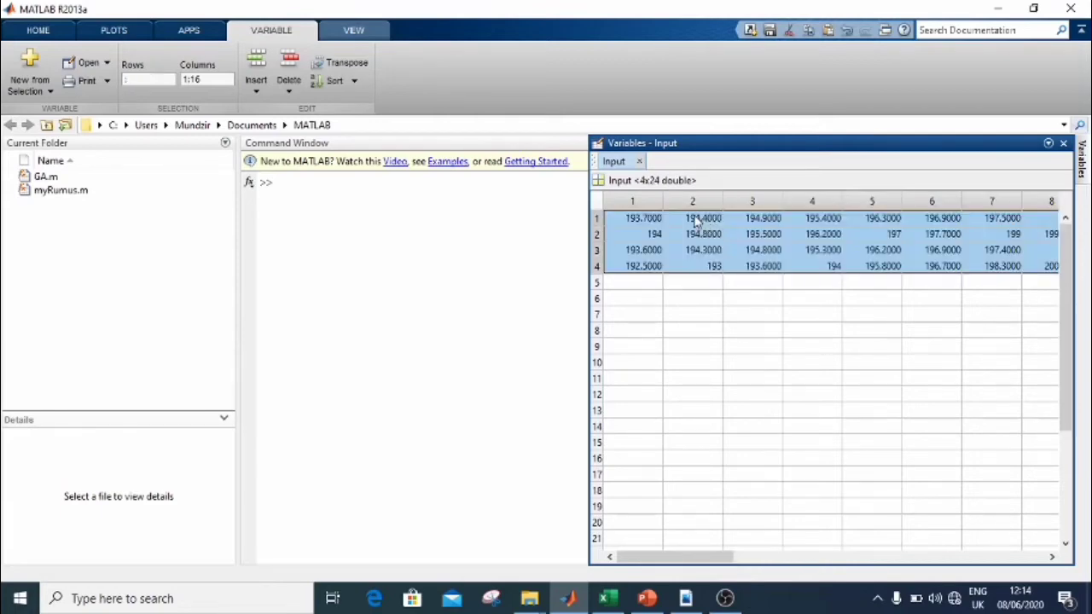
{"action": "left_click", "coordinate": [1064, 145]}
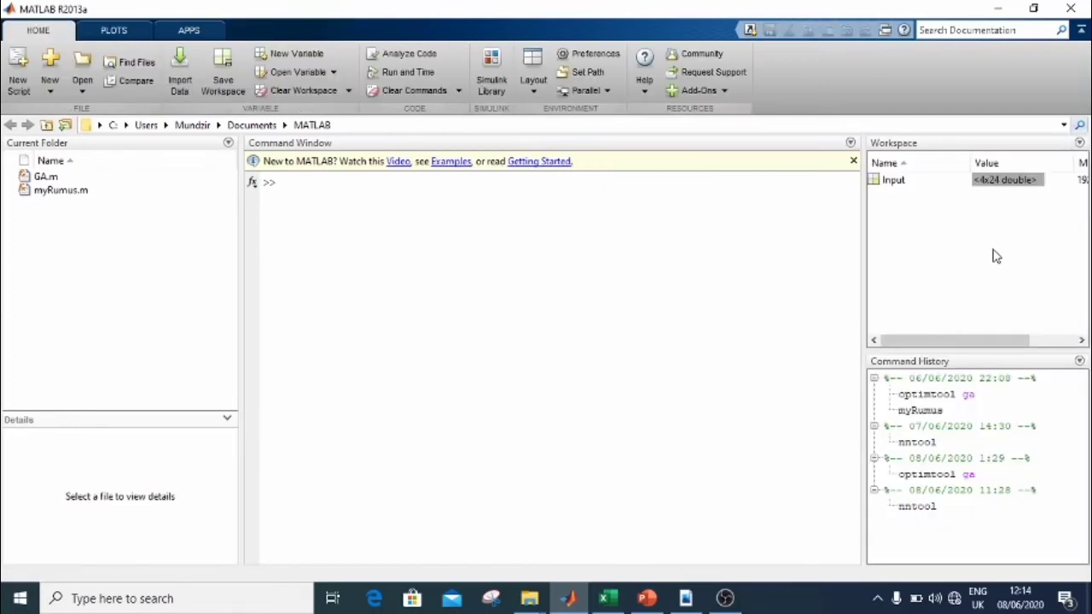
Step: Create a second workspace variable named Target
{"action": "left_click", "coordinate": [1079, 144]}
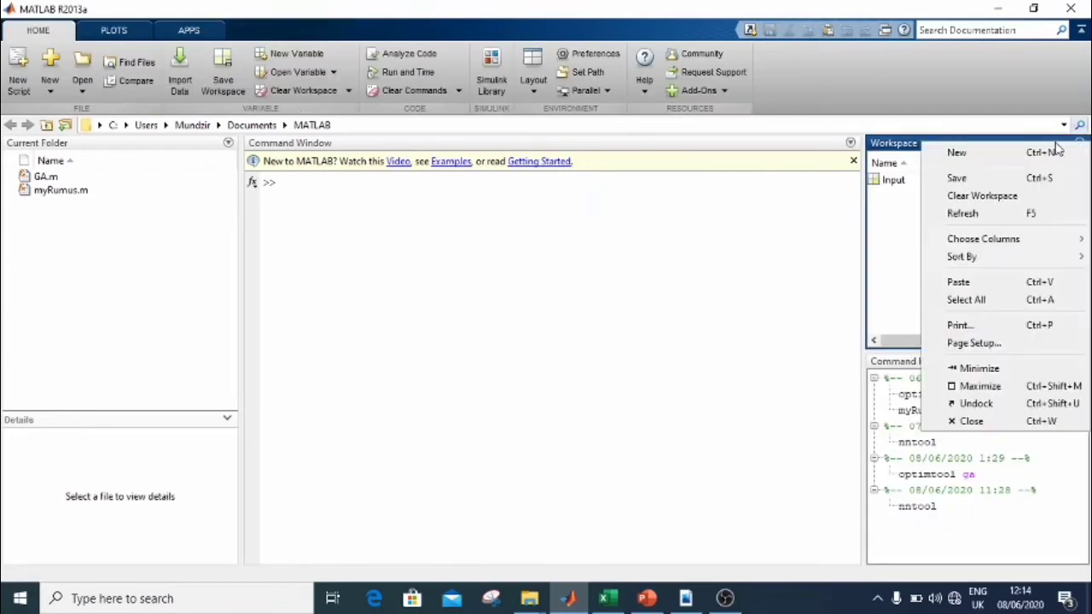
{"action": "left_click", "coordinate": [1041, 154]}
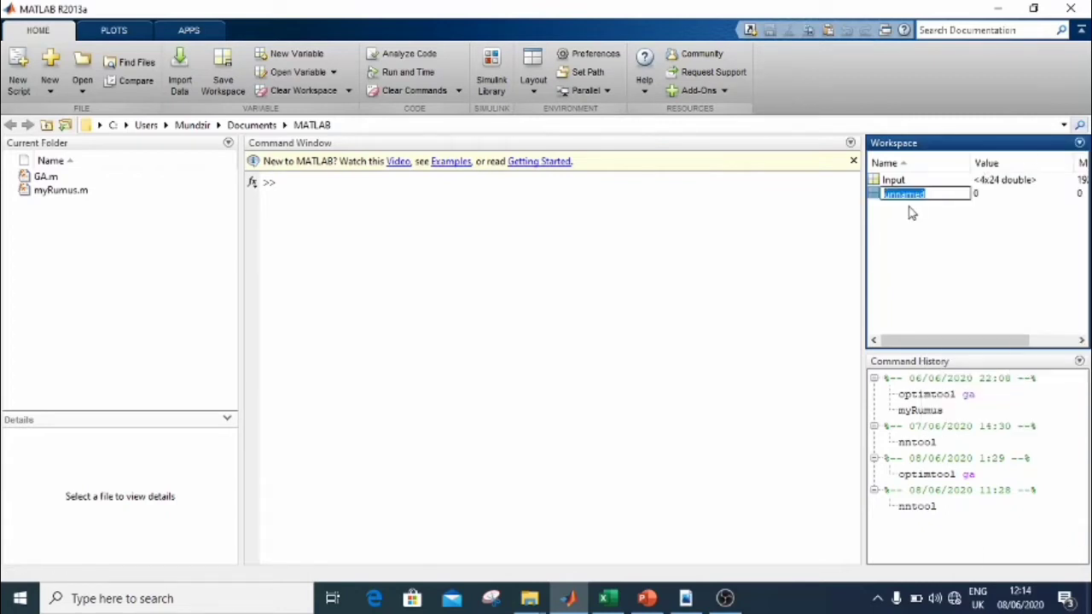
{"action": "key", "text": "Caps_Lock"}
{"action": "type", "text": "Target"}
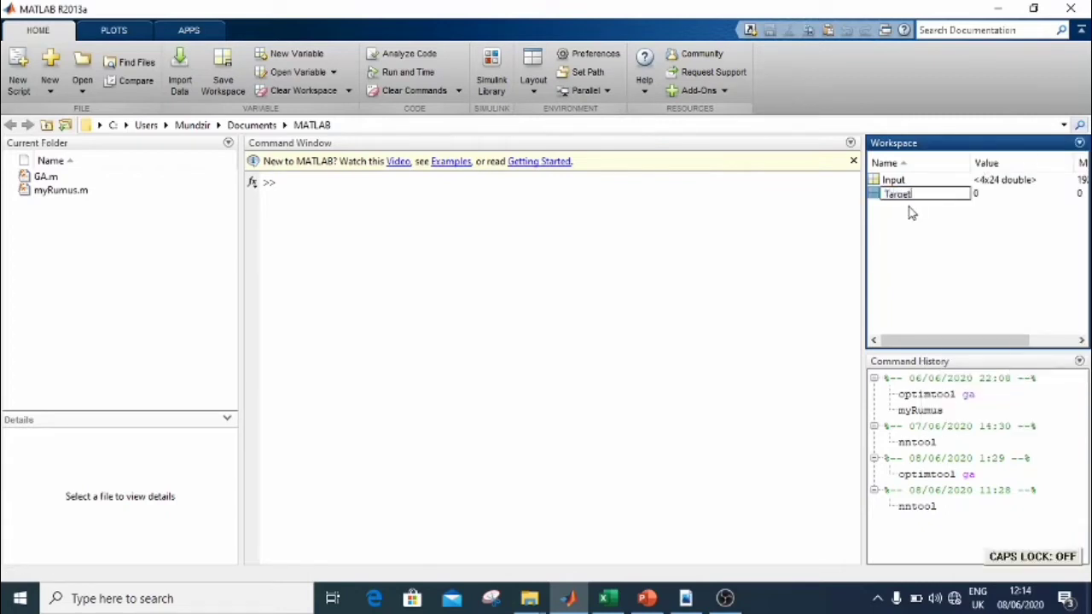
{"action": "key", "text": "Return"}
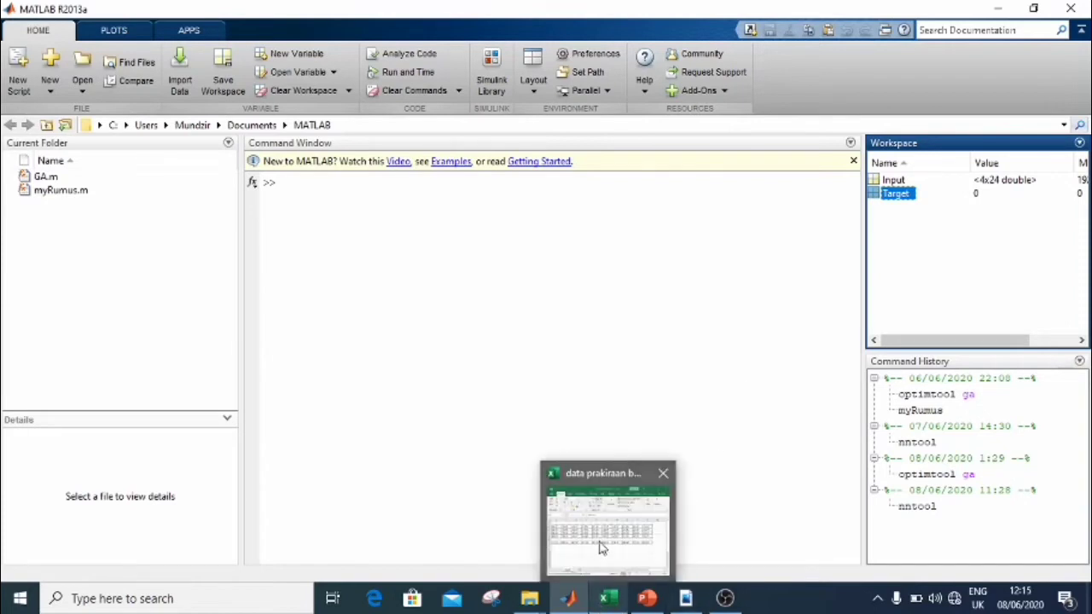
Step: Switch to the Excel workbook and copy the values of the Target row, C7:Z7
{"action": "left_click", "coordinate": [607, 511]}
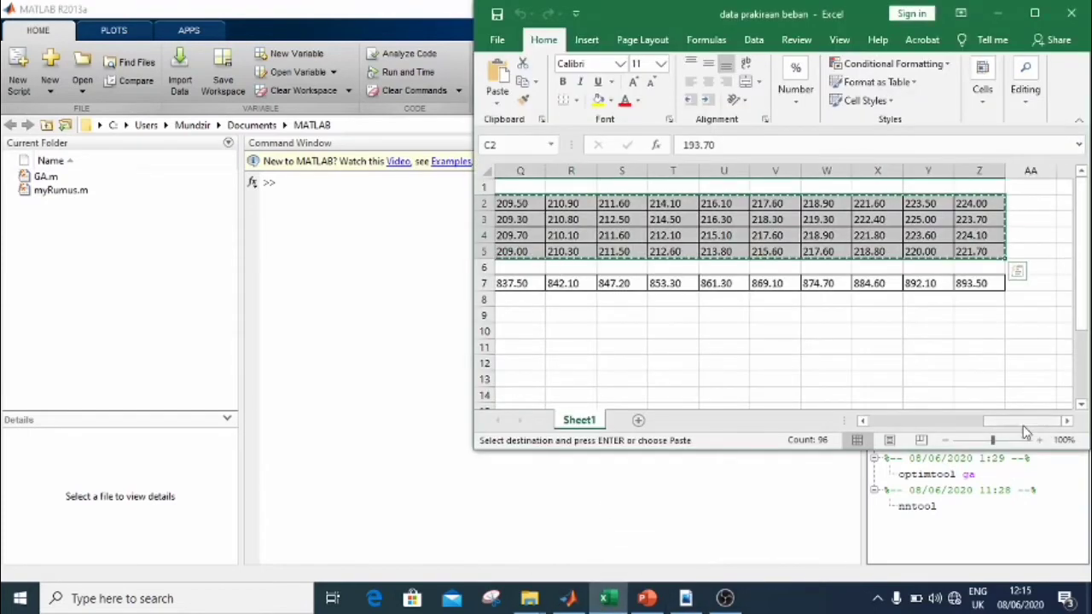
{"action": "left_click_drag", "start_coordinate": [1023, 421], "coordinate": [912, 421]}
{"action": "left_click_drag", "start_coordinate": [629, 283], "coordinate": [964, 282]}
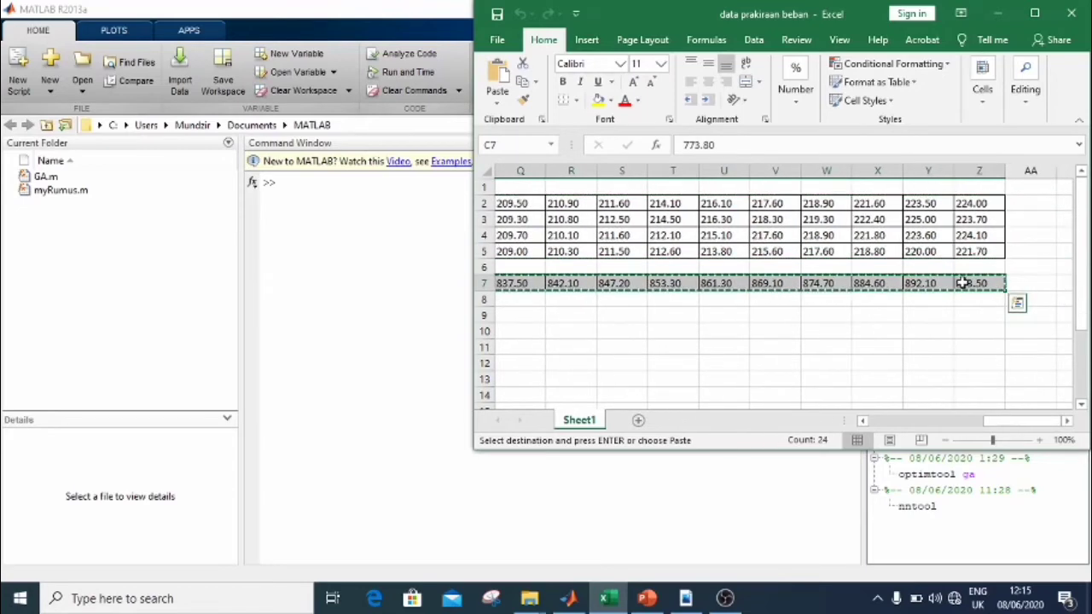
Step: Return to MATLAB, paste the copied row into the Target variable from its first cell, and close the variable editor
{"action": "left_click", "coordinate": [429, 275]}
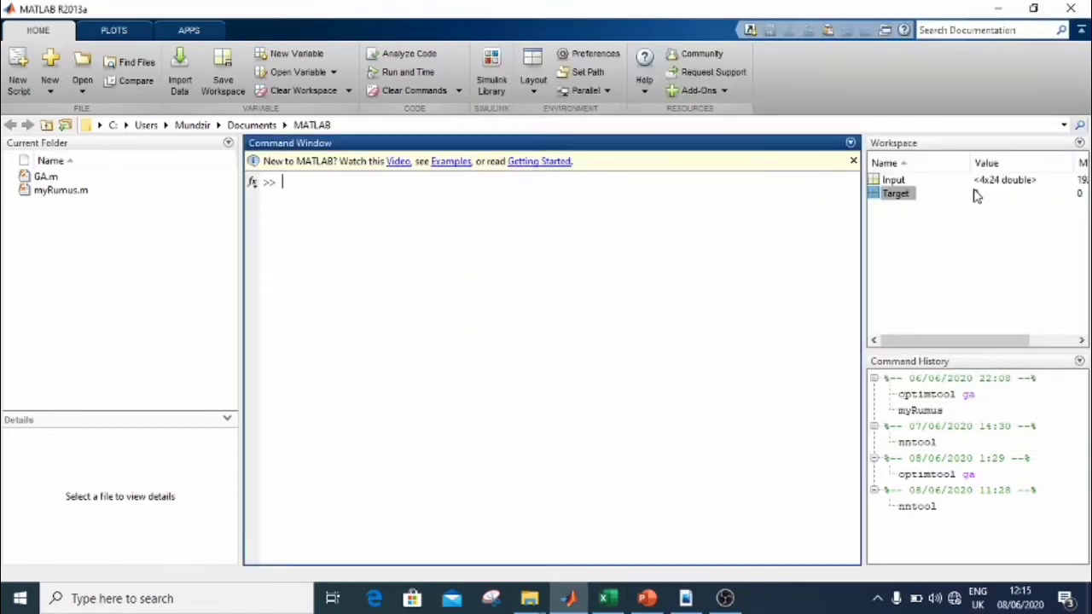
{"action": "double_click", "coordinate": [979, 194]}
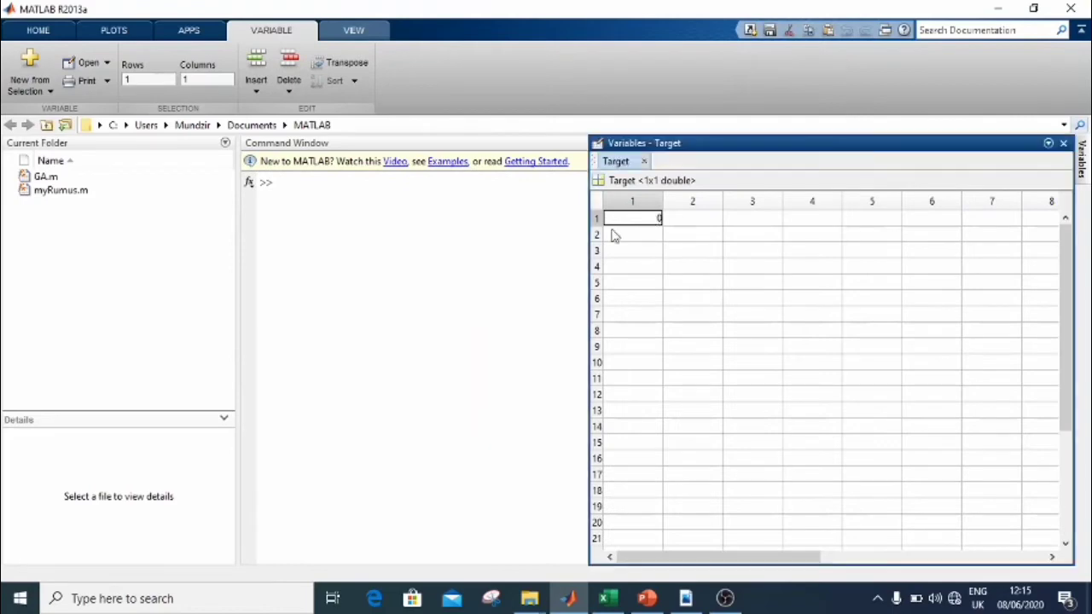
{"action": "key", "text": "ctrl+v"}
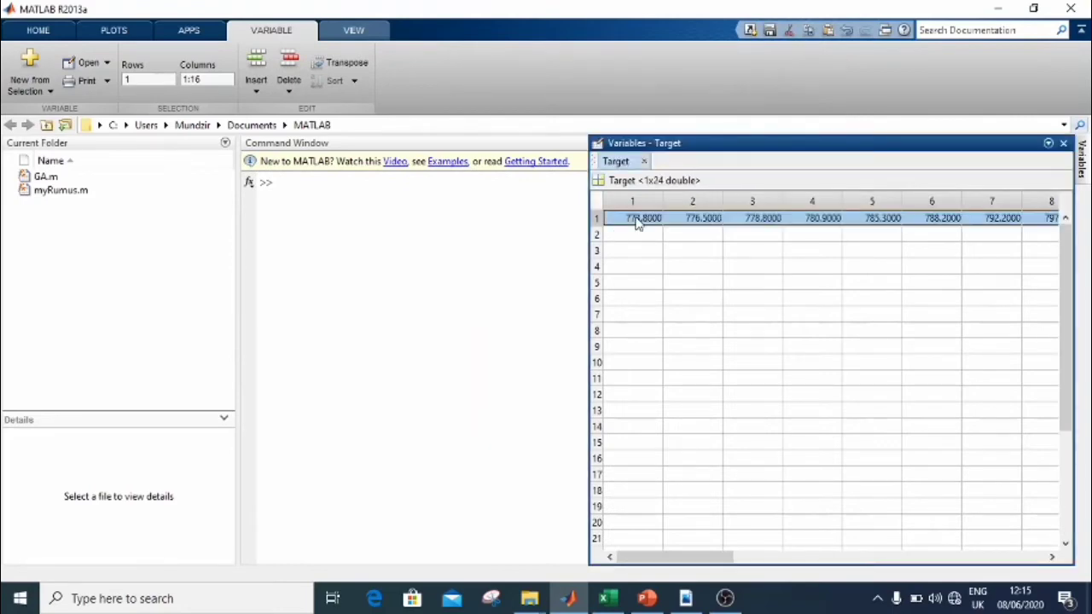
{"action": "left_click", "coordinate": [1063, 144]}
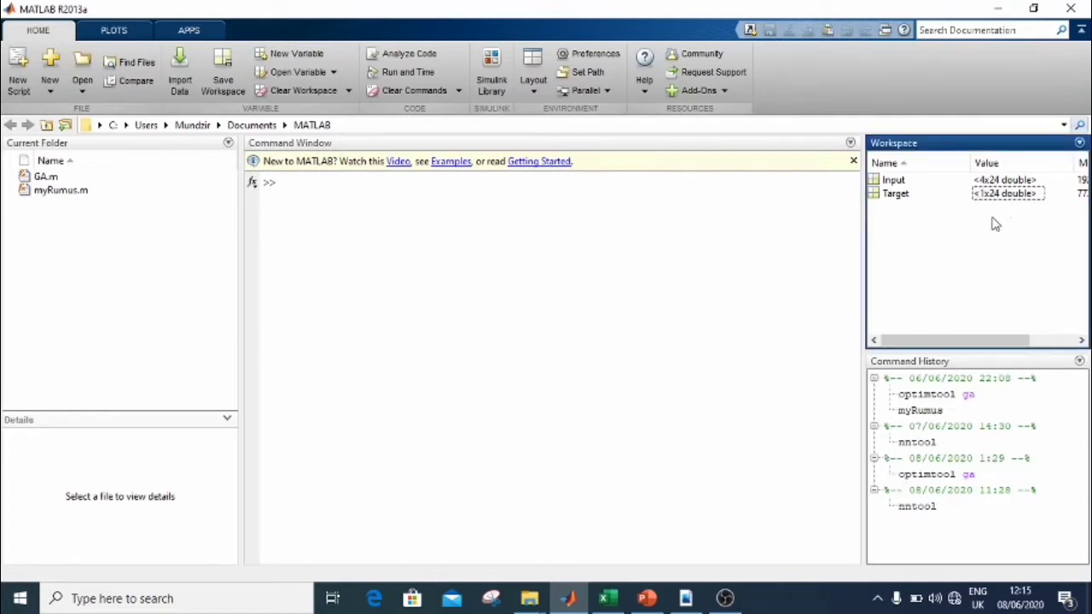
Step: Run the nntool command to open the Neural Network/Data Manager
{"action": "left_click", "coordinate": [332, 202]}
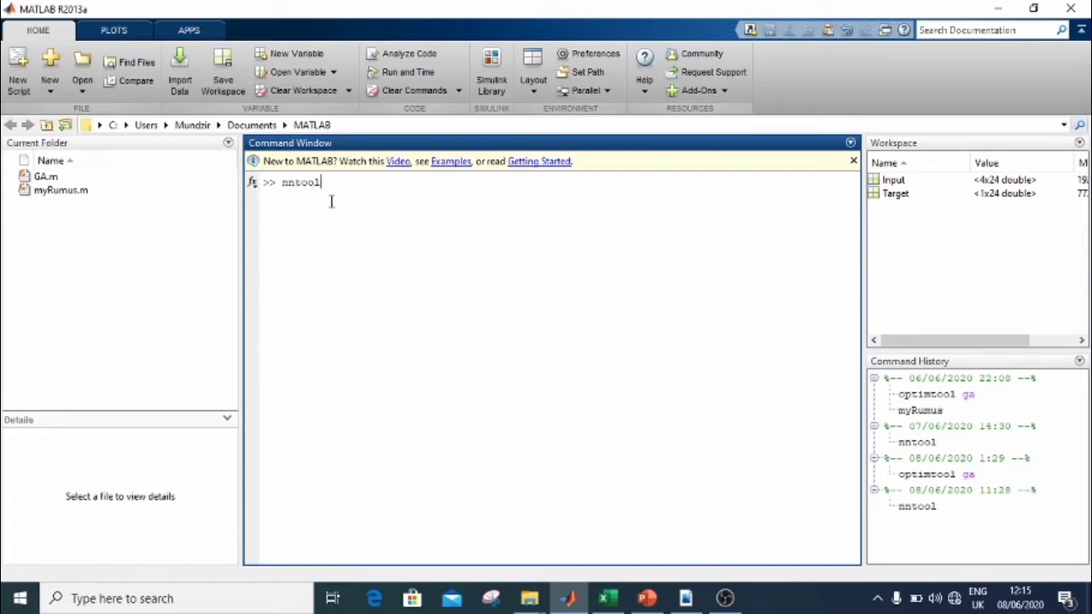
{"action": "key", "text": "Return"}
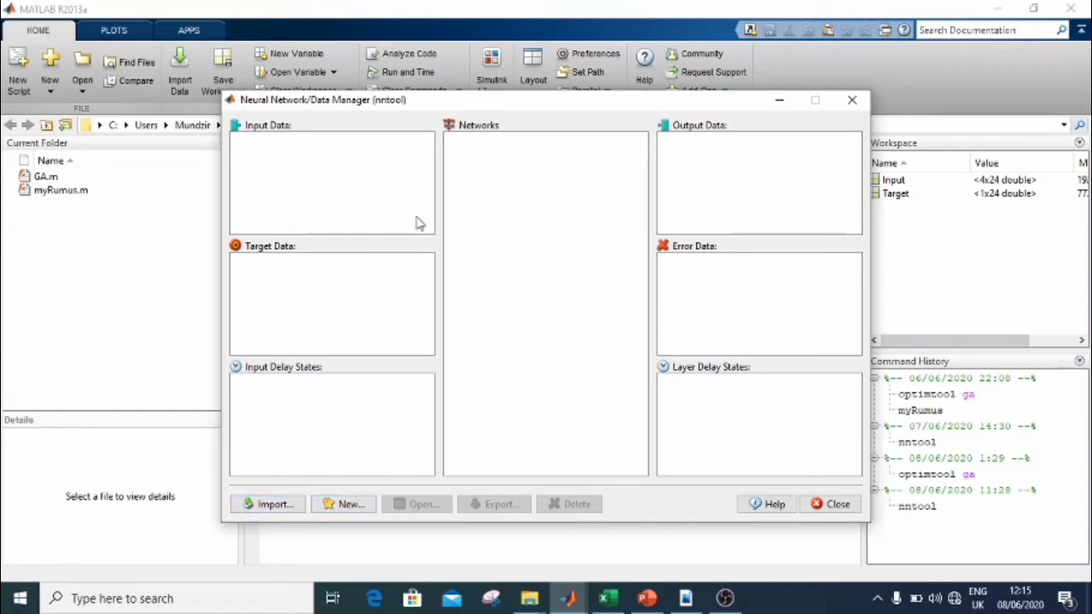
Step: Import the workspace variable Input into the Network/Data Manager as Input Data
{"action": "left_click", "coordinate": [275, 504]}
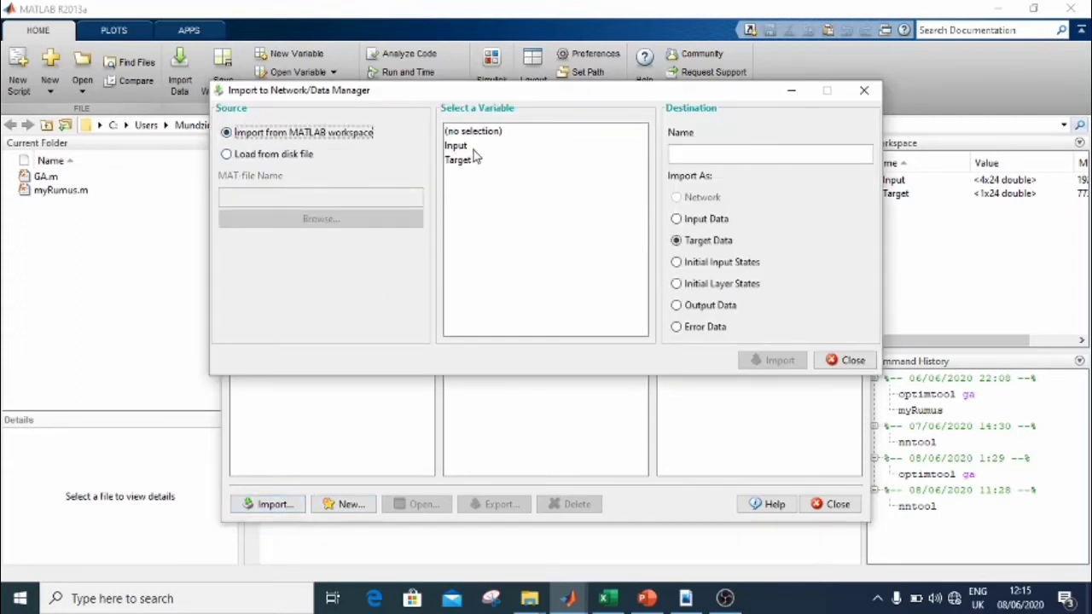
{"action": "left_click", "coordinate": [474, 149]}
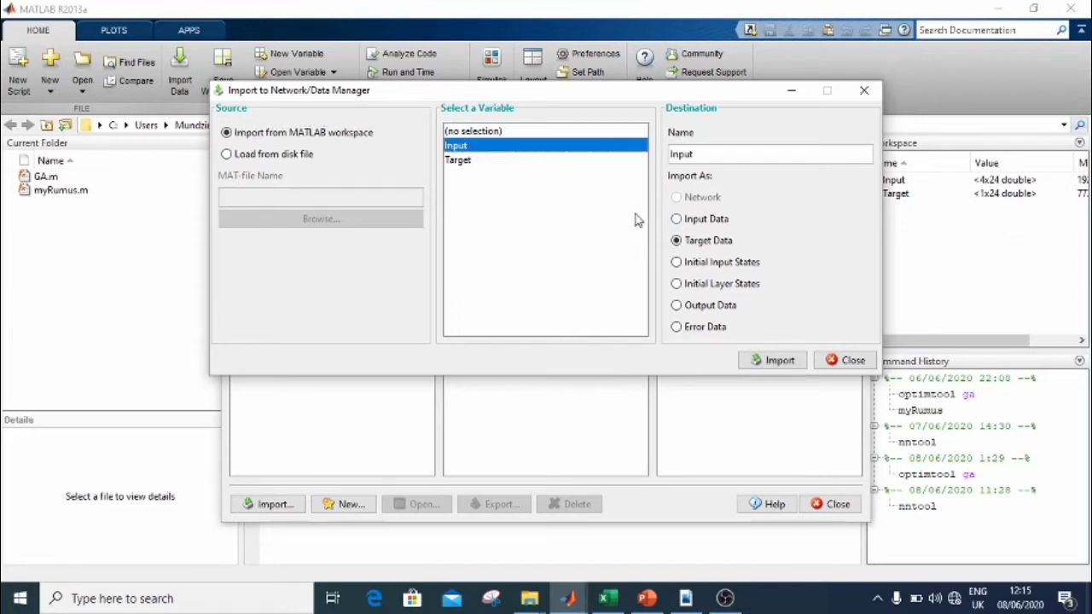
{"action": "left_click", "coordinate": [692, 219]}
{"action": "left_click", "coordinate": [771, 360]}
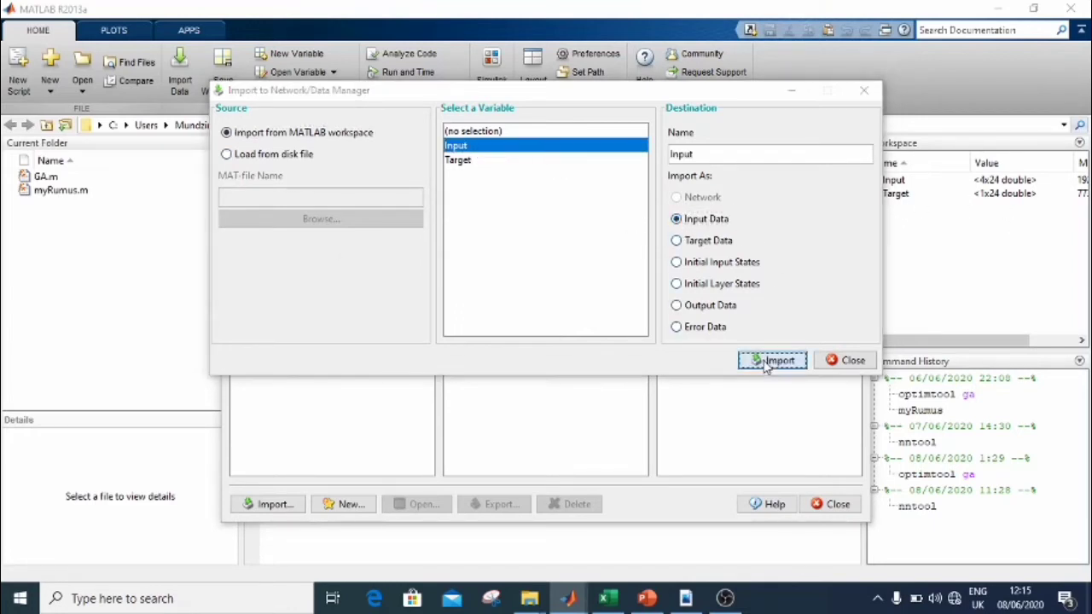
{"action": "left_click", "coordinate": [725, 331]}
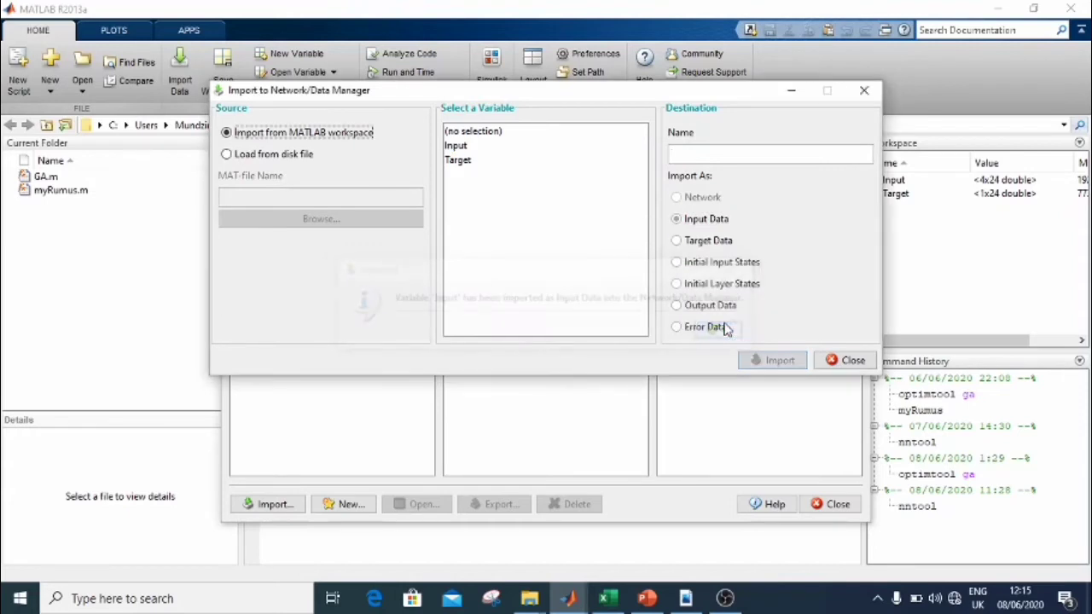
Step: Import the workspace variable Target as Target Data and close the import dialog
{"action": "left_click", "coordinate": [478, 160]}
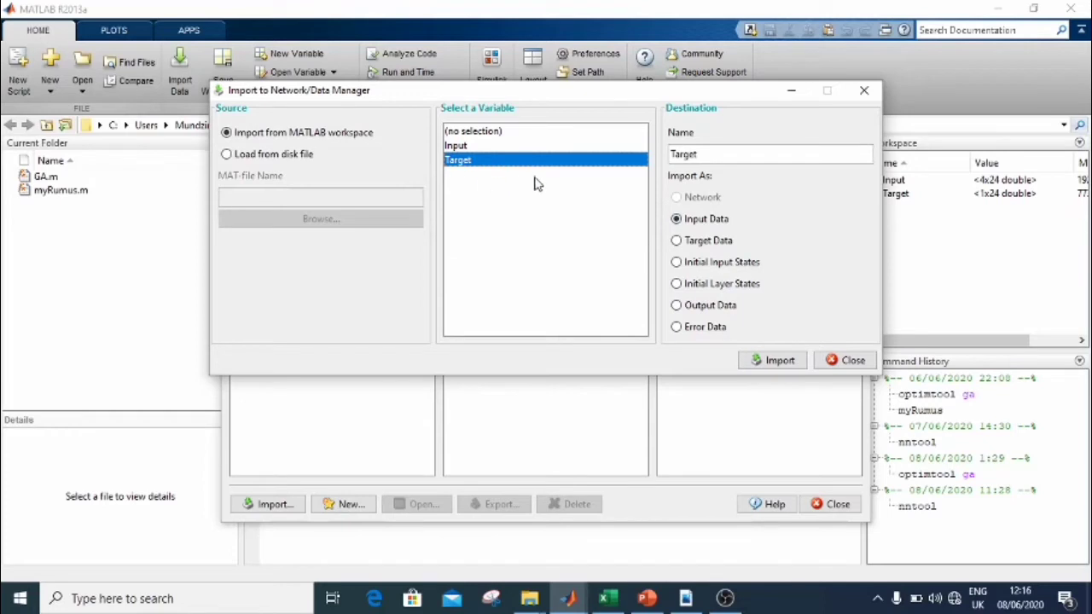
{"action": "left_click", "coordinate": [720, 247]}
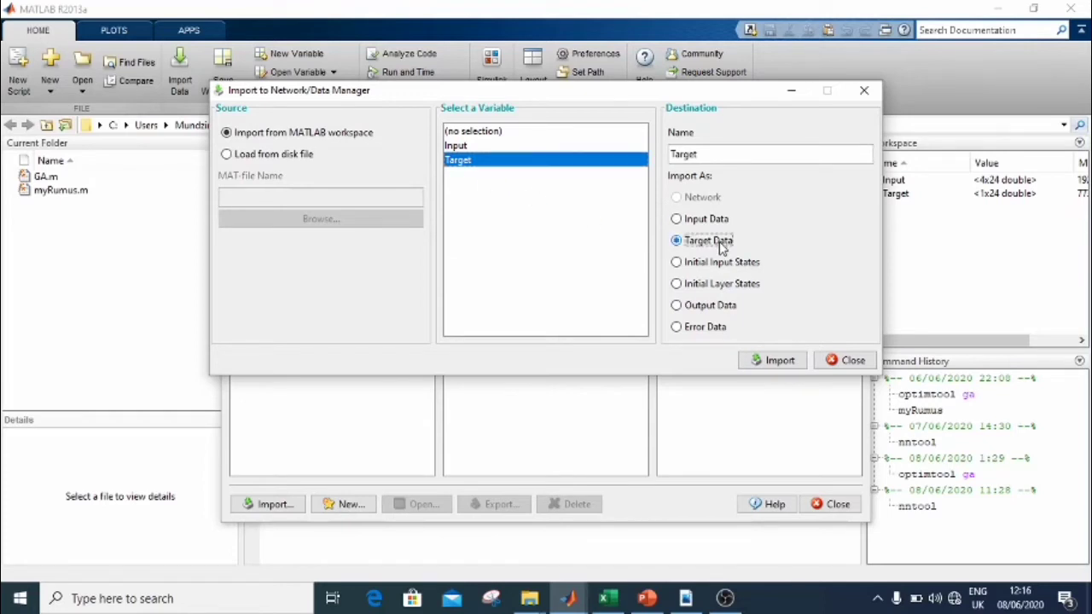
{"action": "left_click", "coordinate": [770, 362]}
{"action": "left_click", "coordinate": [742, 331]}
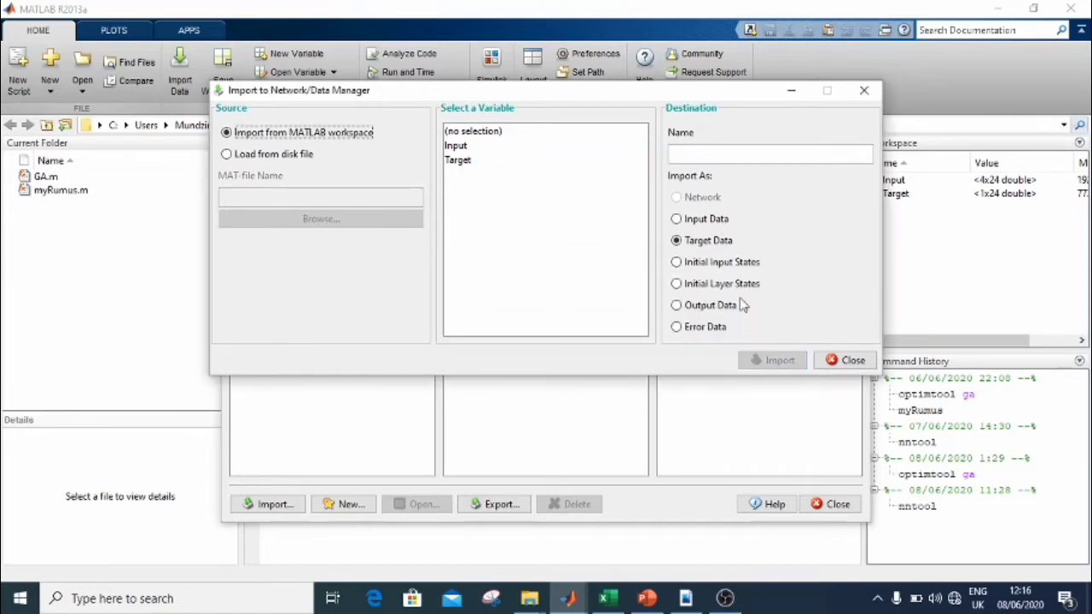
{"action": "left_click", "coordinate": [864, 91]}
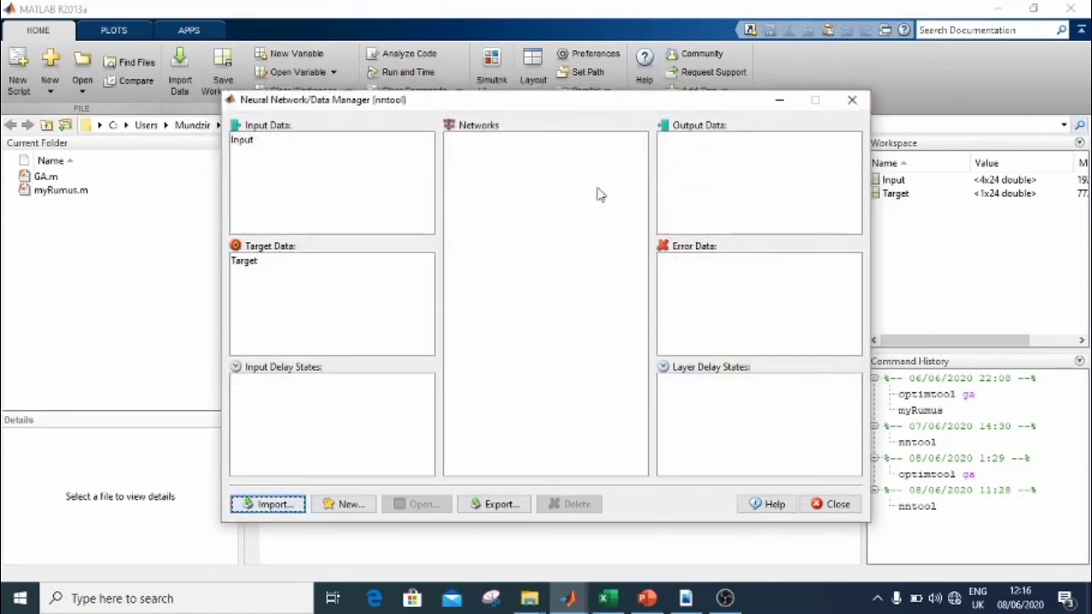
Step: Start a new network and name it PrakiraanBeban2019
{"action": "left_click", "coordinate": [348, 504]}
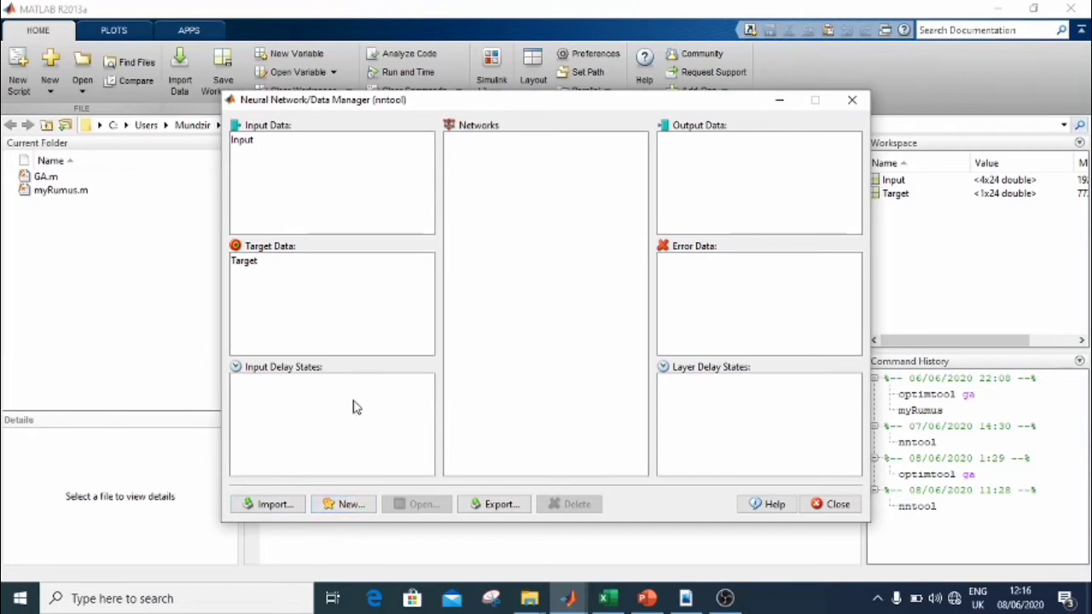
{"action": "left_click", "coordinate": [353, 507]}
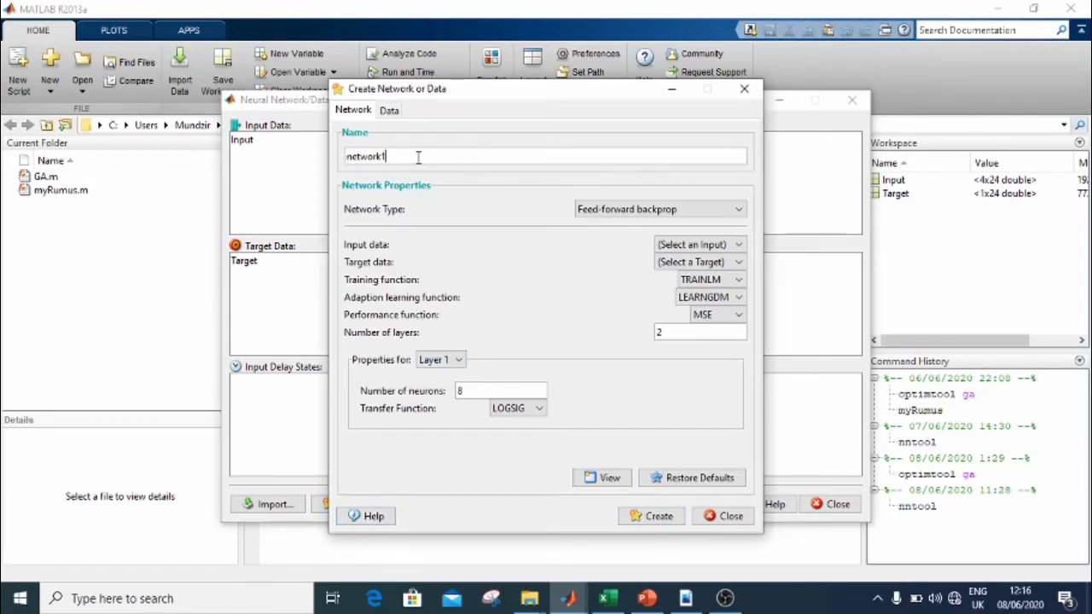
{"action": "left_click_drag", "start_coordinate": [417, 156], "coordinate": [343, 156]}
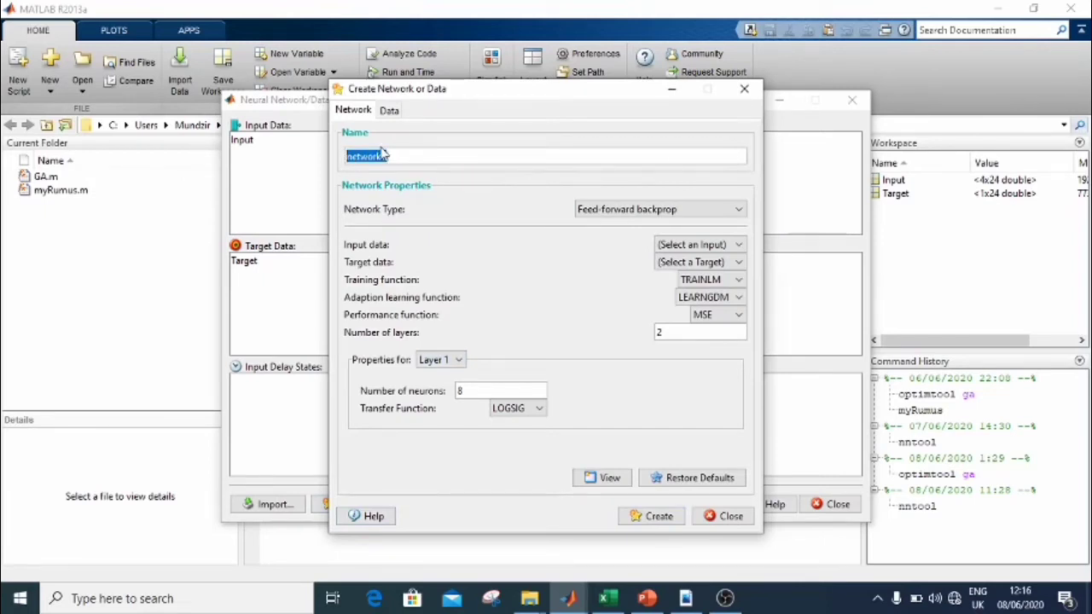
{"action": "key", "text": "Caps_Lock"}
{"action": "type", "text": "Prakiraa"}
{"action": "key", "text": "Caps_Lock"}
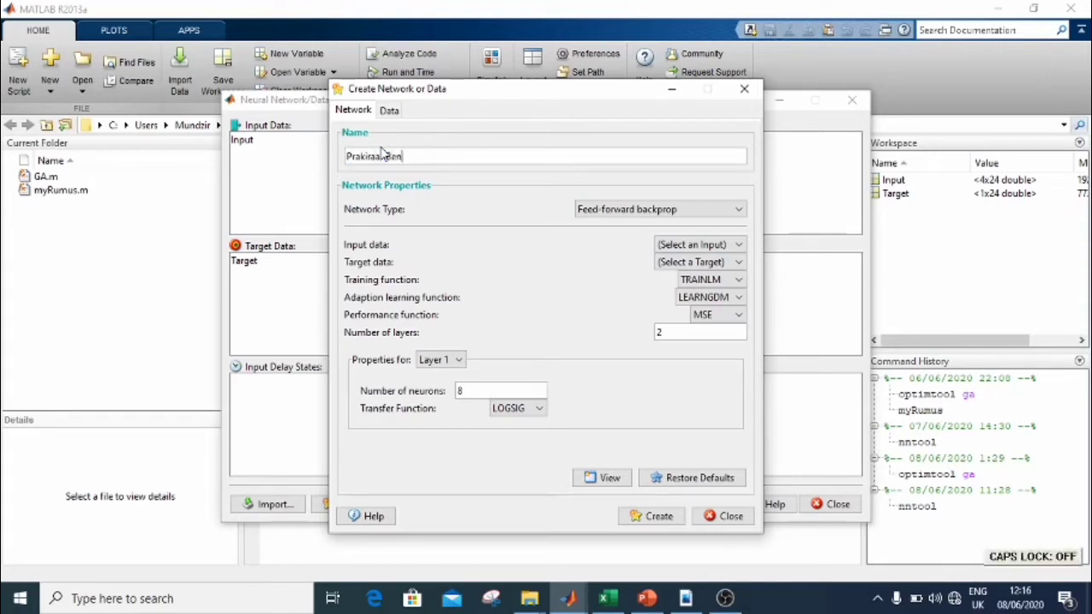
{"action": "type", "text": "an2019"}
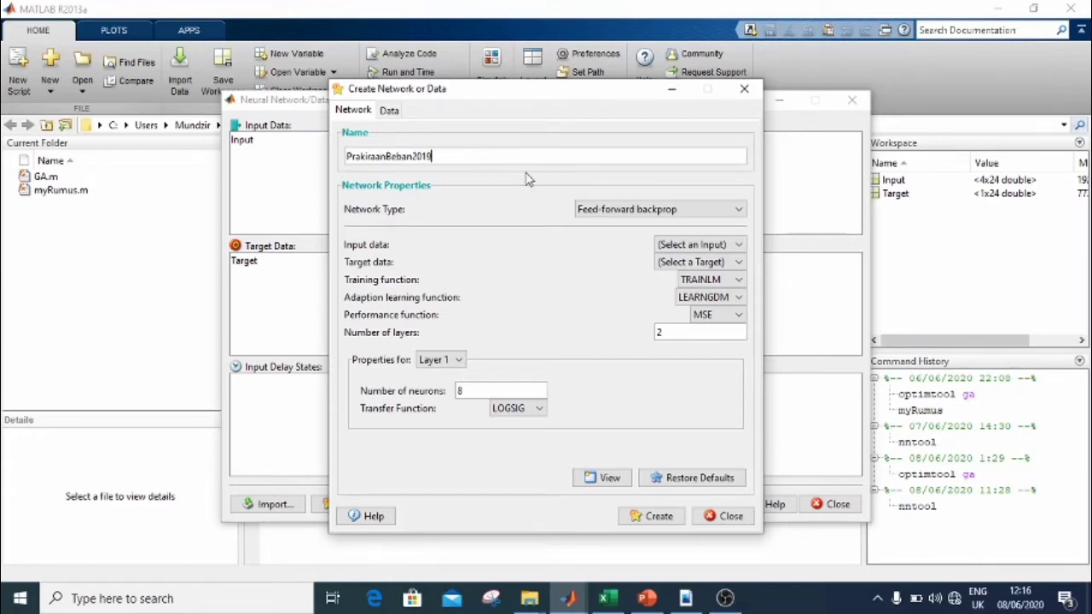
Step: Assign Input as the new network's input data and Target as its target data
{"action": "left_click", "coordinate": [692, 245]}
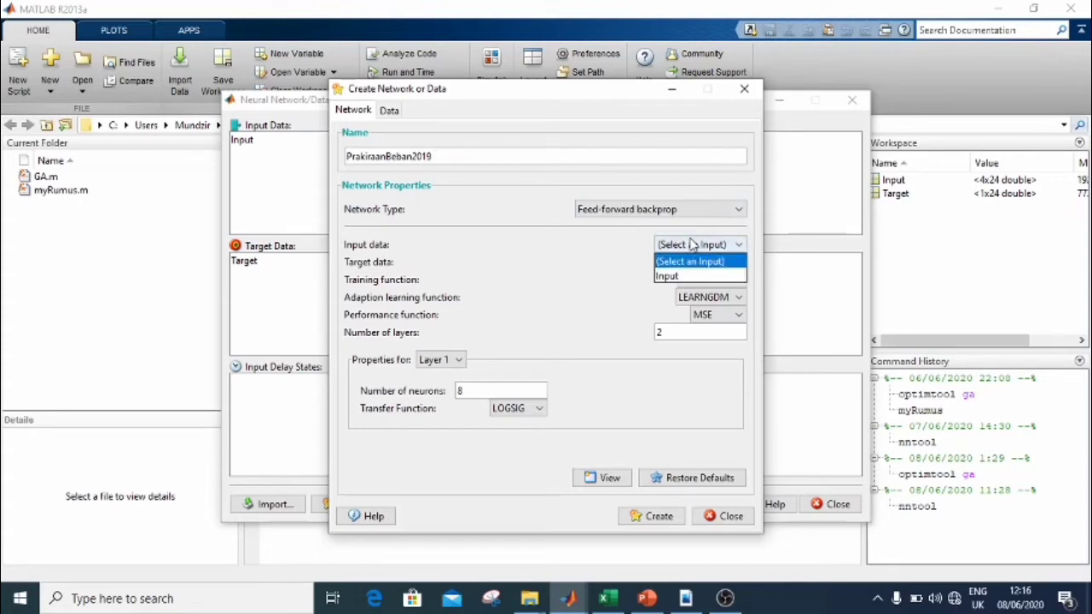
{"action": "left_click", "coordinate": [701, 276]}
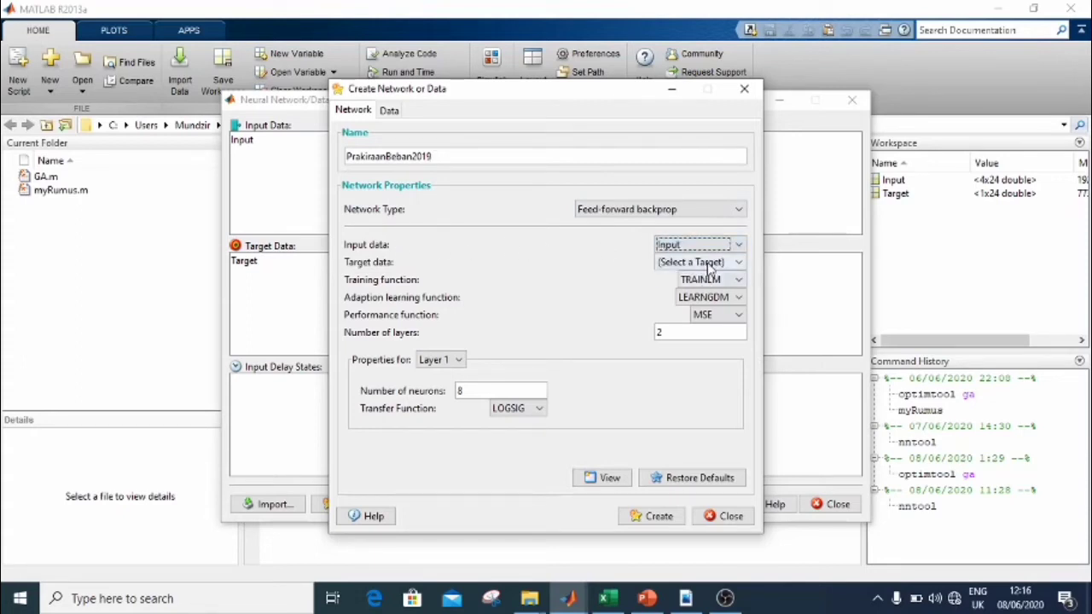
{"action": "left_click", "coordinate": [708, 264]}
{"action": "left_click", "coordinate": [706, 292]}
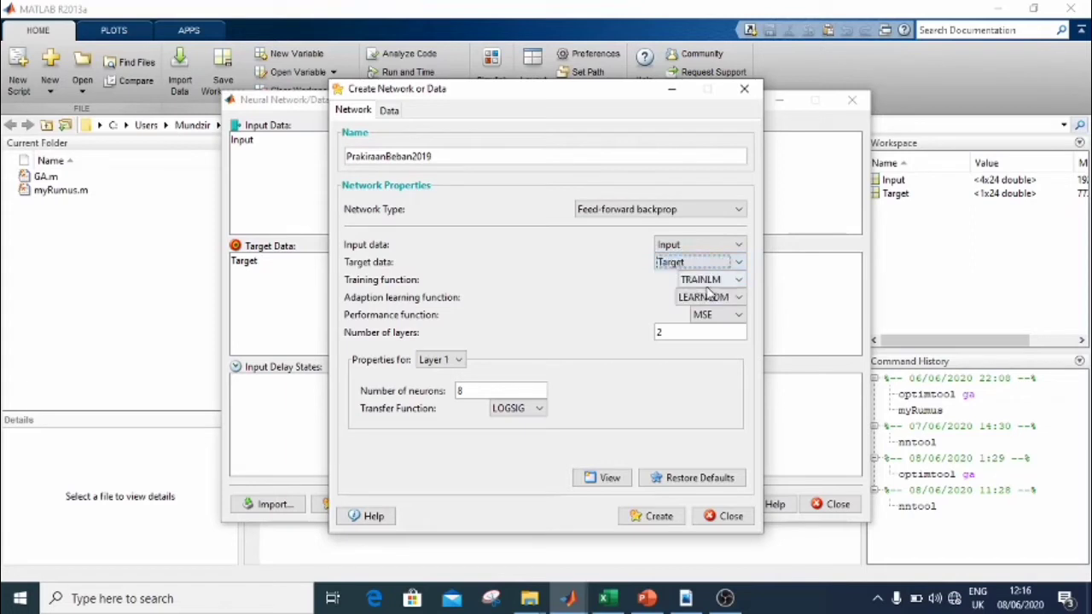
{"action": "left_click", "coordinate": [476, 389]}
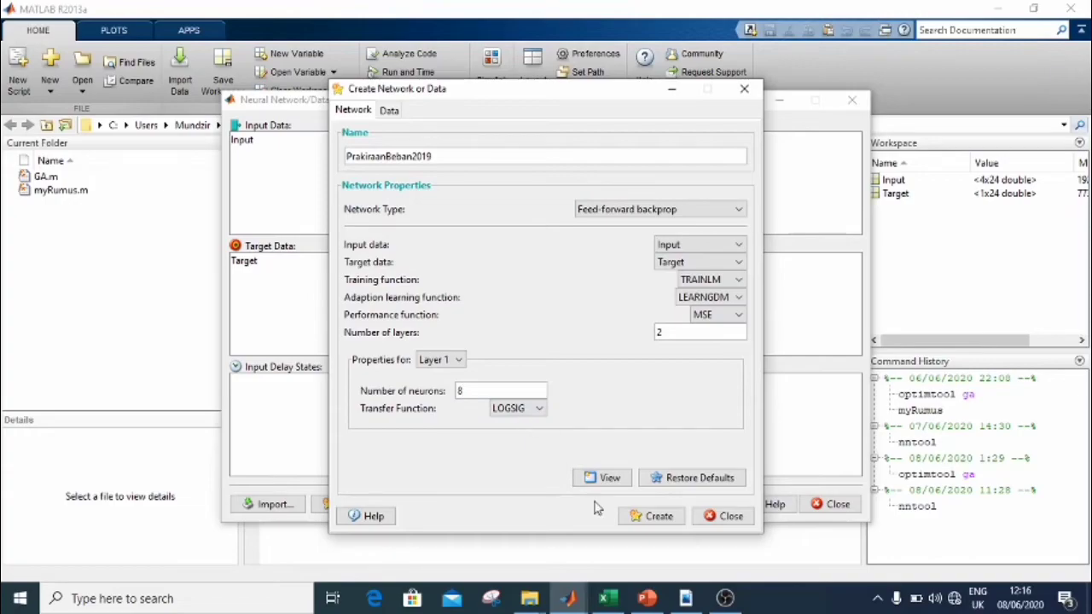
Step: Switch to the PDF paper in Adobe Acrobat and examine its figures of the network creation settings and training parameters
{"action": "left_click", "coordinate": [686, 597]}
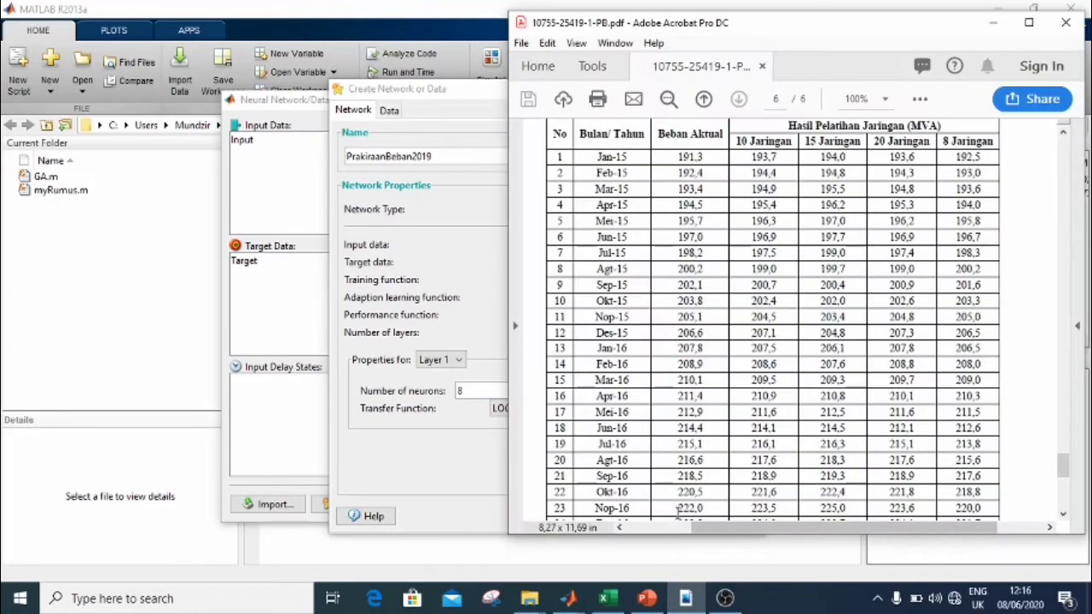
{"action": "scroll", "coordinate": [773, 411], "scroll_direction": "up", "scroll_amount": 15}
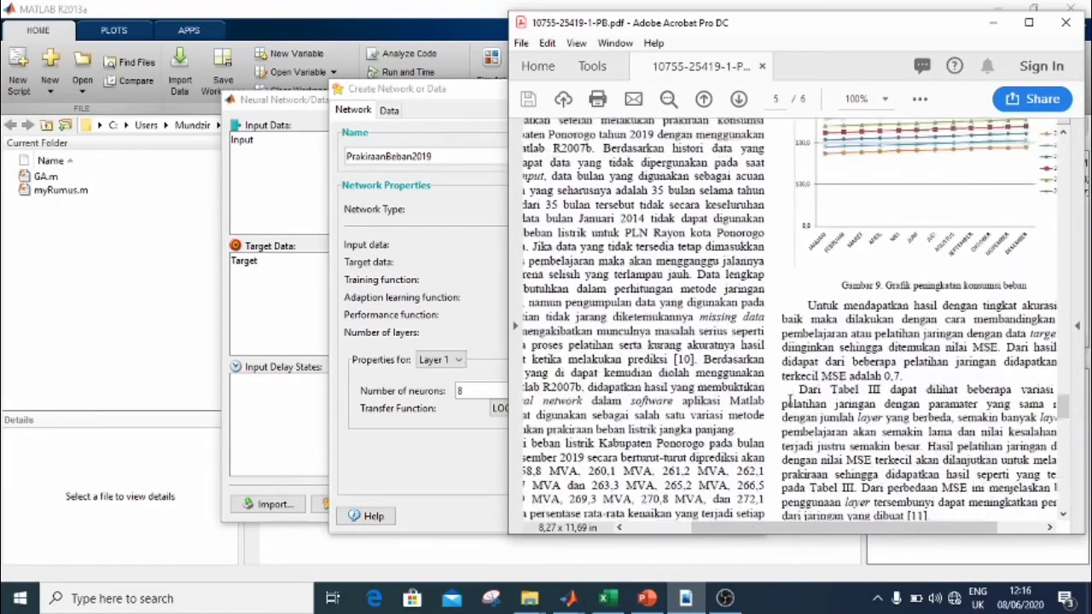
{"action": "scroll", "coordinate": [791, 400], "scroll_direction": "up", "scroll_amount": 10}
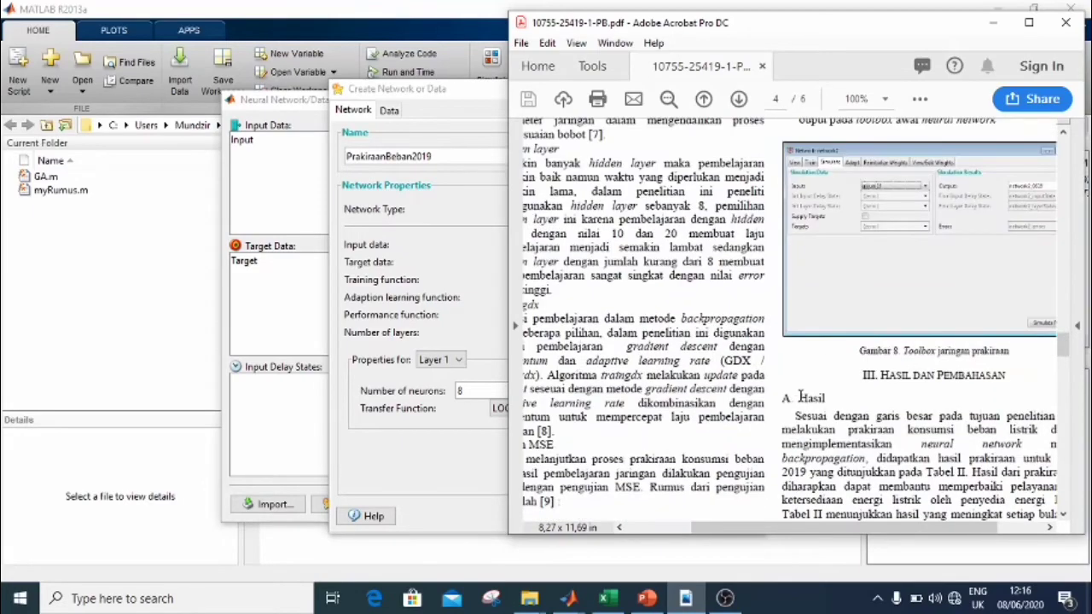
{"action": "scroll", "coordinate": [807, 392], "scroll_direction": "up", "scroll_amount": 10}
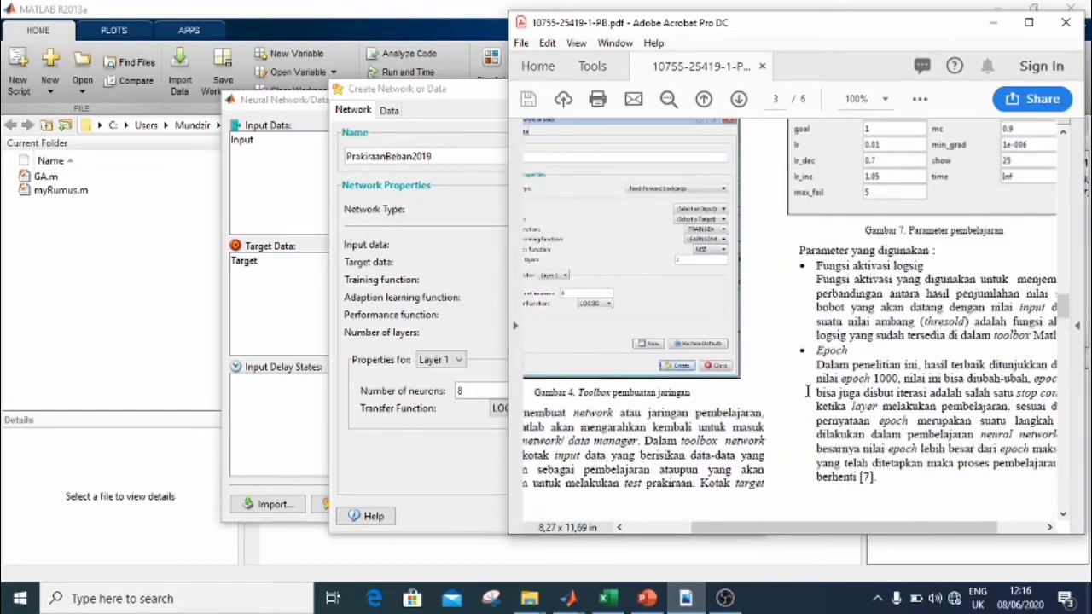
{"action": "scroll", "coordinate": [808, 391], "scroll_direction": "up", "scroll_amount": 2}
{"action": "scroll", "coordinate": [881, 427], "scroll_direction": "up", "scroll_amount": 2}
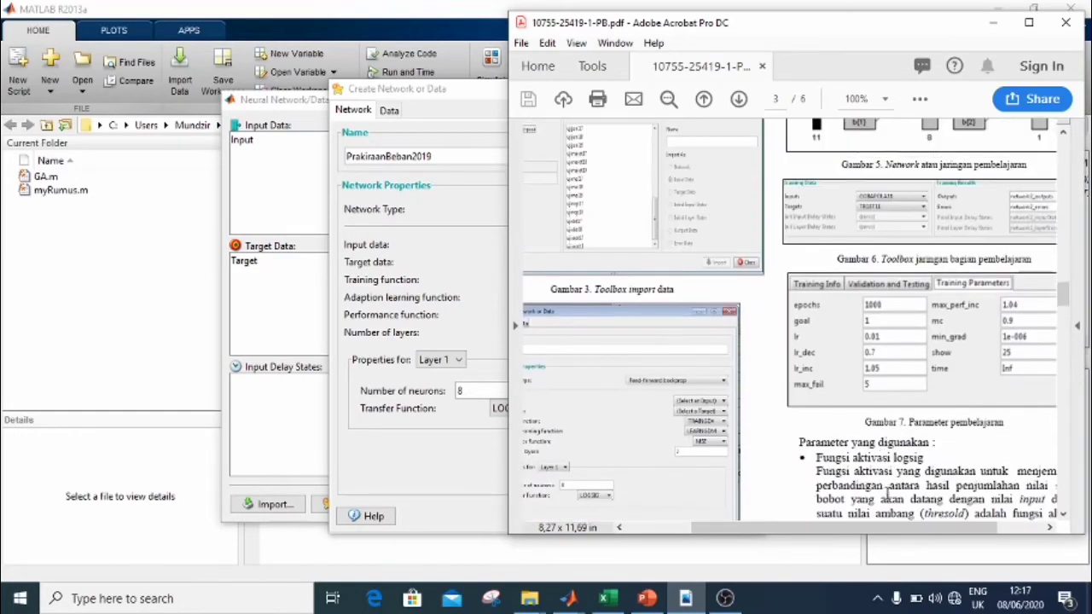
{"action": "scroll", "coordinate": [887, 495], "scroll_direction": "right", "scroll_amount": 2}
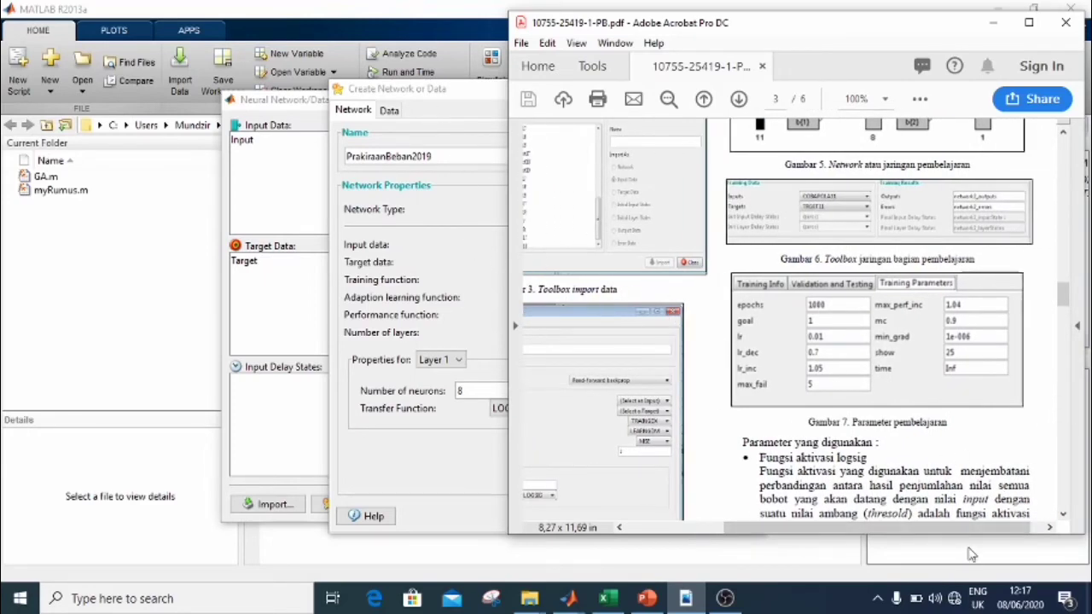
{"action": "scroll", "coordinate": [958, 458], "scroll_direction": "left", "scroll_amount": 4}
{"action": "scroll", "coordinate": [786, 431], "scroll_direction": "down", "scroll_amount": 4}
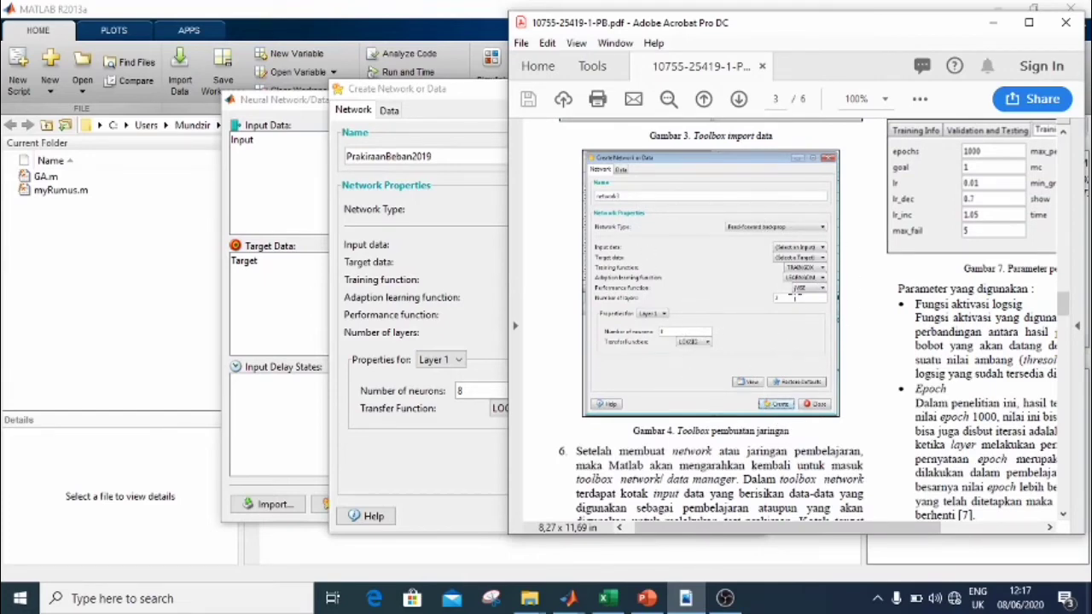
Step: Return to MATLAB, create the PrakiraanBeban2019 network with the configured settings, and close the creation dialog
{"action": "left_click", "coordinate": [430, 91]}
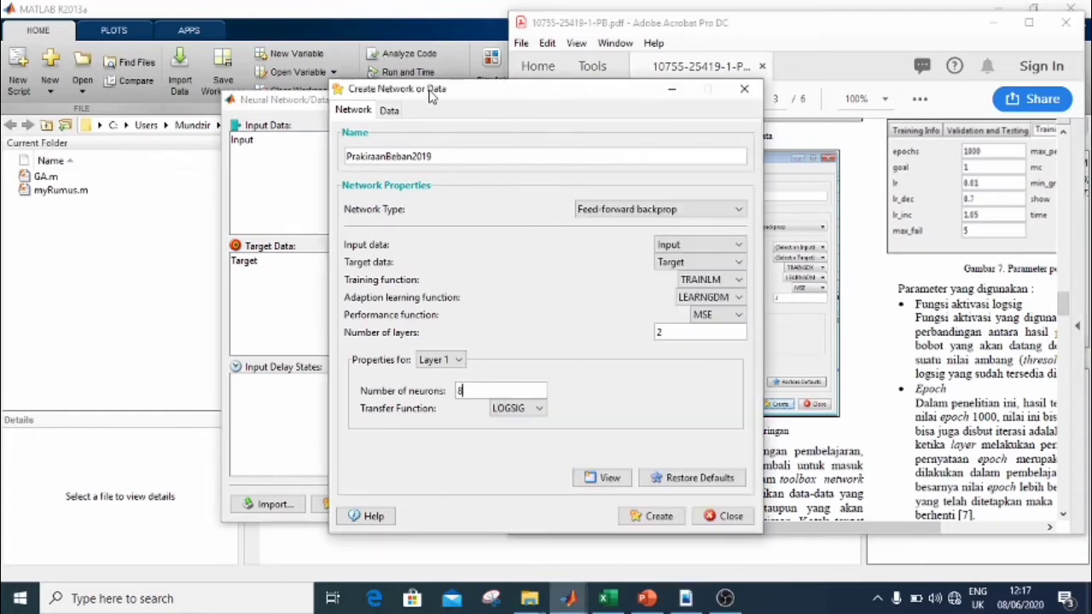
{"action": "left_click", "coordinate": [641, 516]}
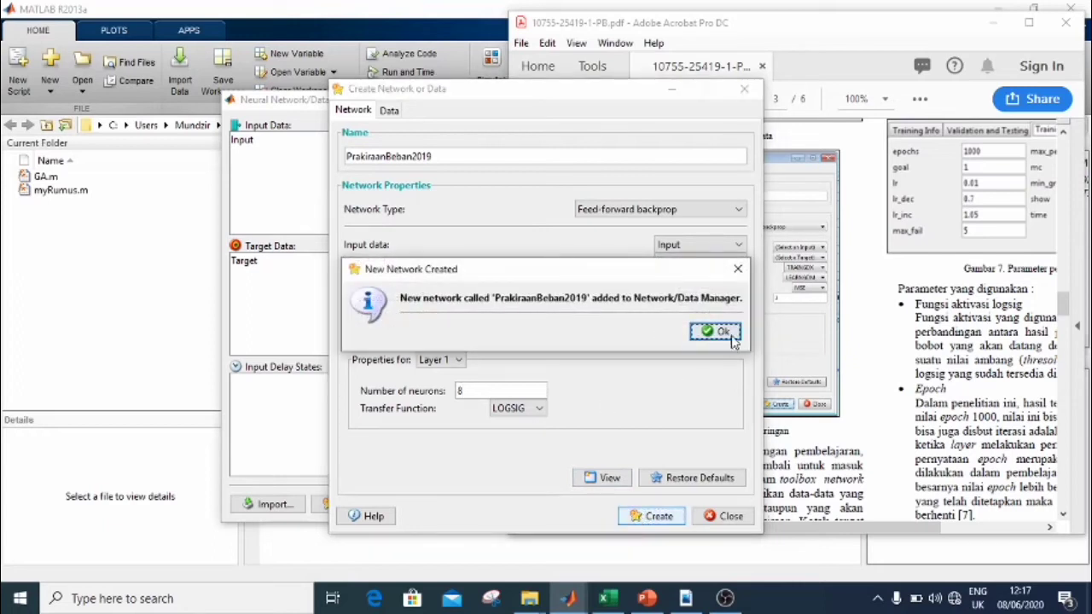
{"action": "left_click", "coordinate": [732, 339]}
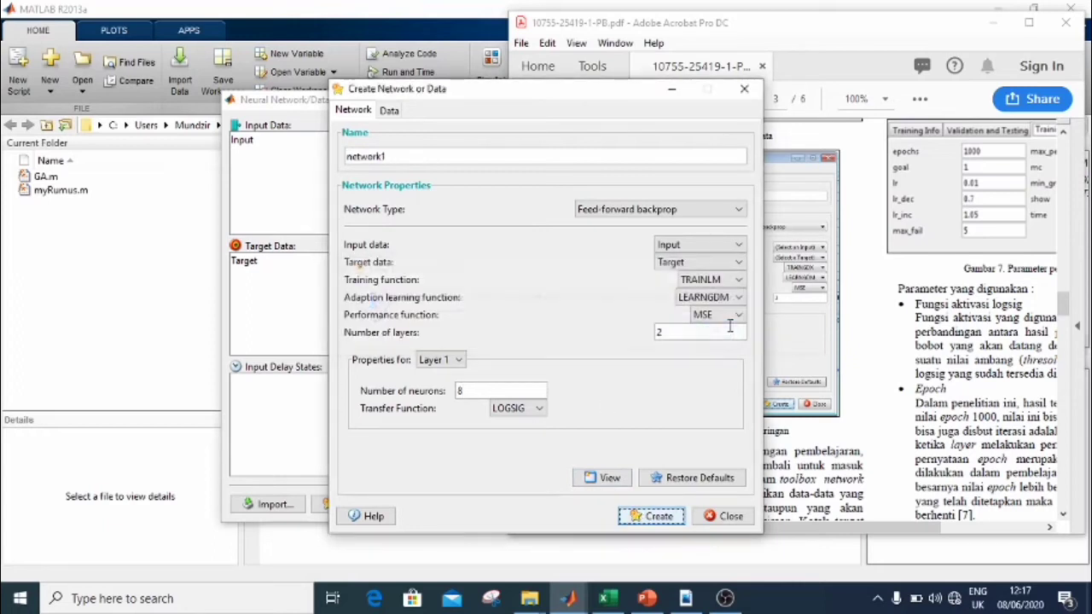
{"action": "left_click", "coordinate": [742, 91]}
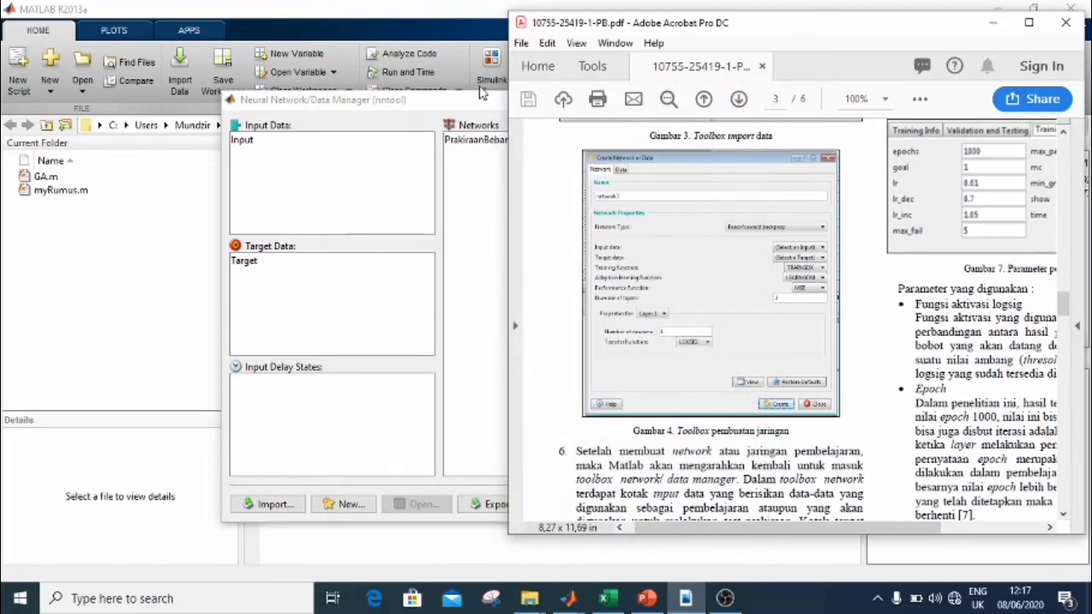
Step: Open the PrakiraanBeban2019 network from the Neural Network/Data Manager to view its diagram
{"action": "left_click", "coordinate": [467, 104]}
{"action": "left_click", "coordinate": [510, 141]}
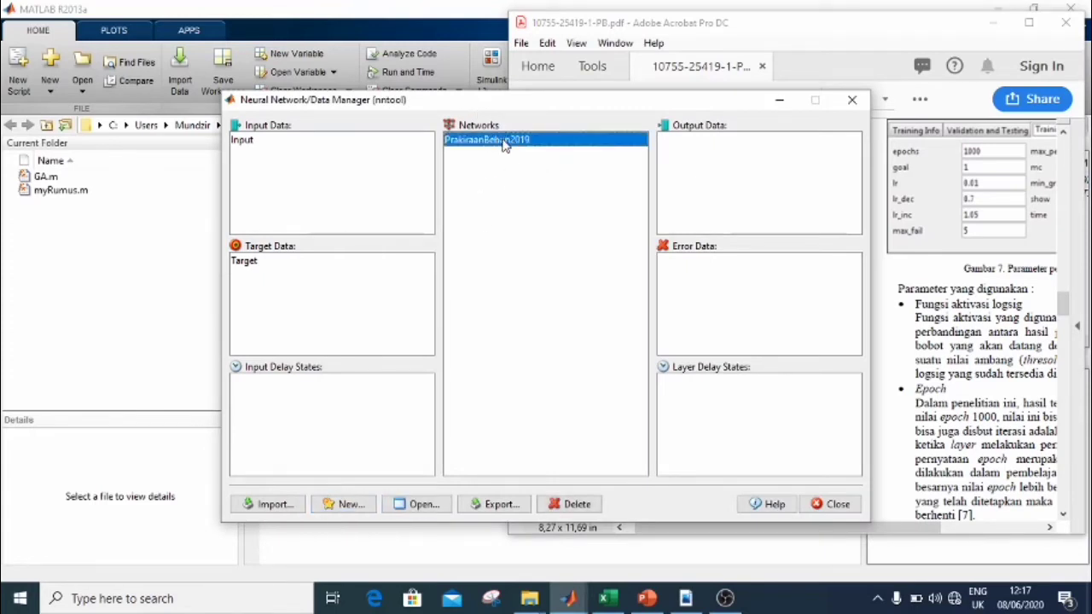
{"action": "double_click", "coordinate": [504, 140]}
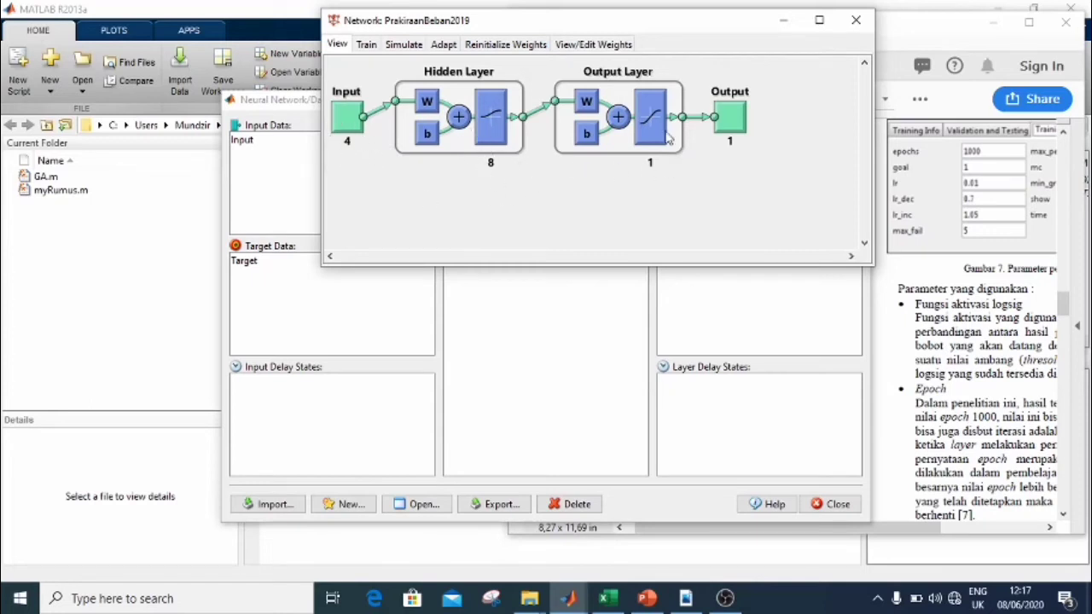
Step: Set the network's training inputs to Input and targets to Target, and bring up its training parameters
{"action": "left_click", "coordinate": [367, 45]}
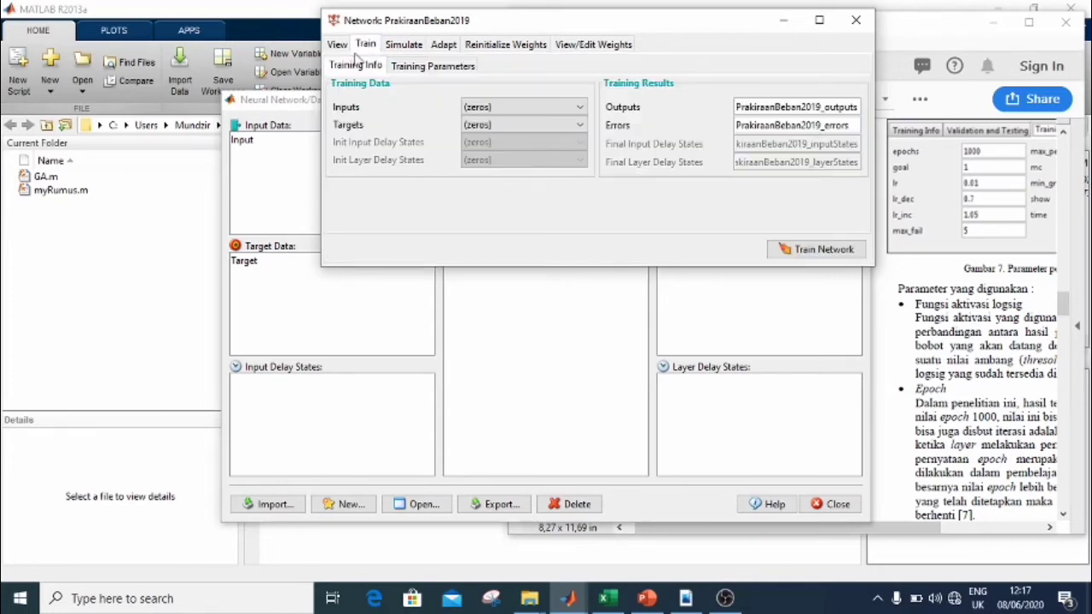
{"action": "left_click", "coordinate": [574, 111]}
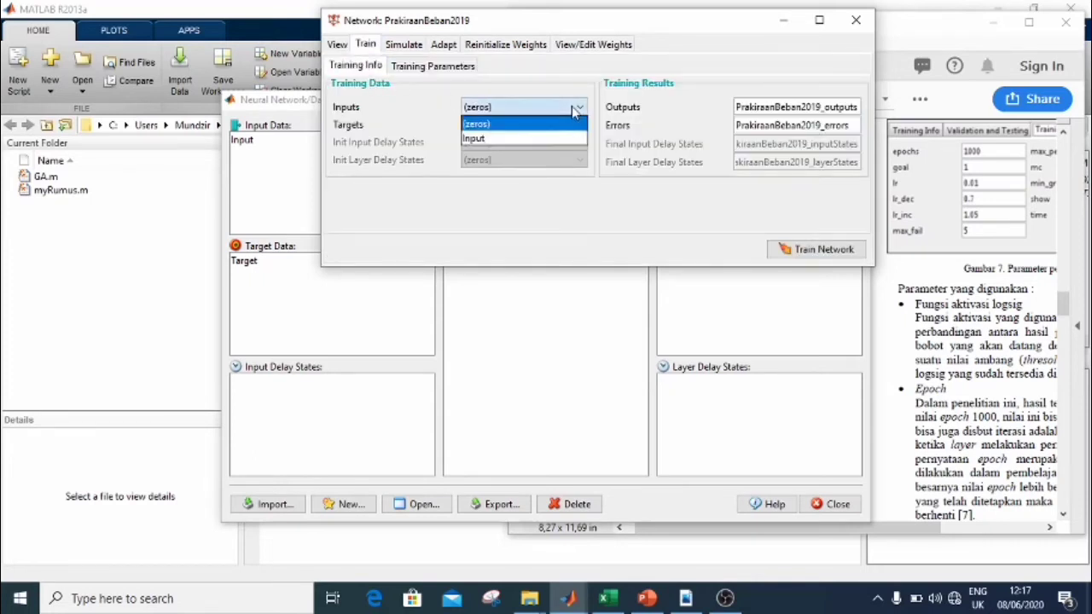
{"action": "left_click", "coordinate": [528, 143]}
{"action": "left_click", "coordinate": [528, 124]}
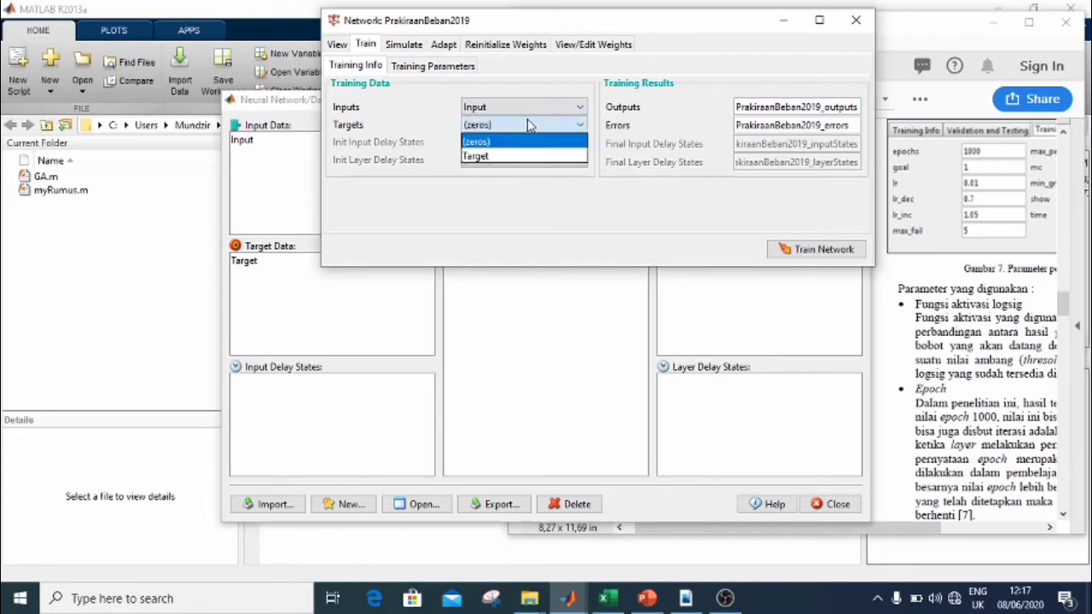
{"action": "left_click", "coordinate": [503, 155]}
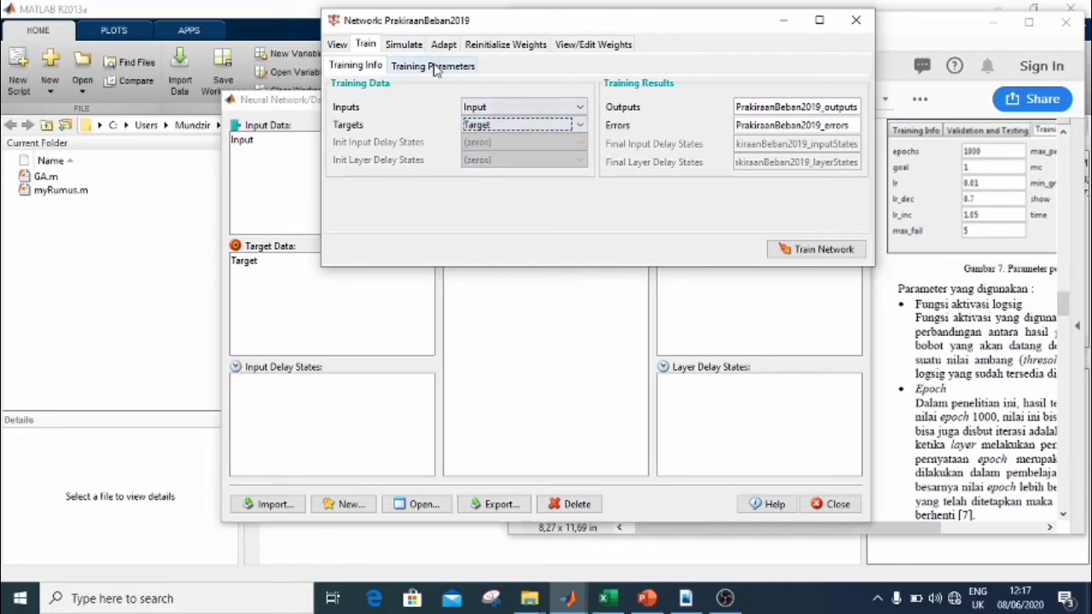
{"action": "left_click", "coordinate": [435, 69]}
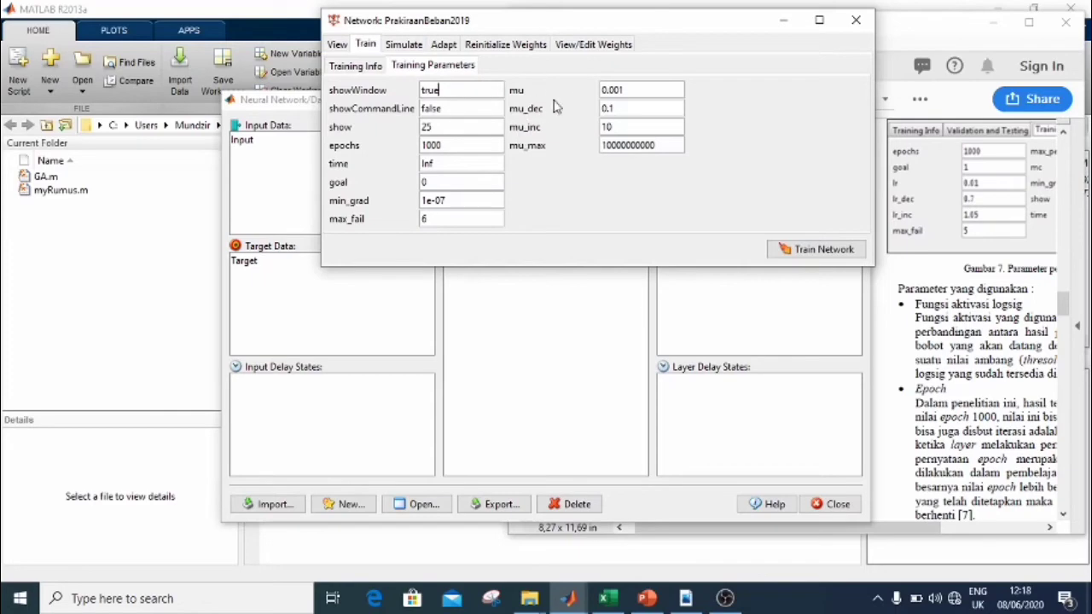
Step: Using the PDF's training parameter figure as reference, set the network's goal to 1, min_grad to 1e-006 and max_fail to 5
{"action": "left_click_drag", "start_coordinate": [613, 20], "coordinate": [450, 94]}
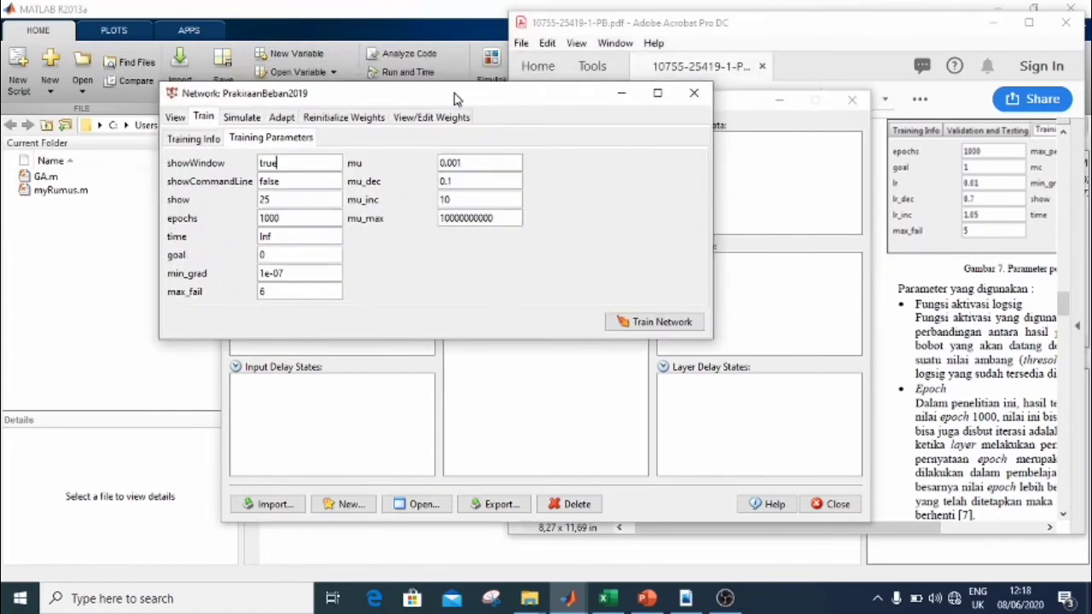
{"action": "left_click", "coordinate": [902, 294]}
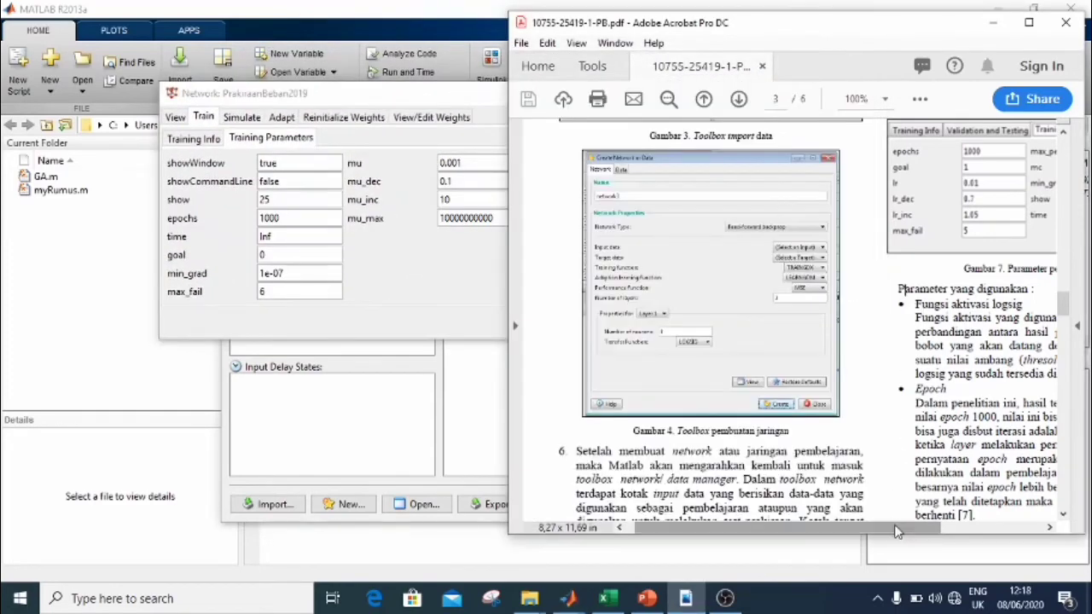
{"action": "left_click_drag", "start_coordinate": [897, 528], "coordinate": [1001, 530]}
{"action": "scroll", "coordinate": [958, 452], "scroll_direction": "up", "scroll_amount": 3}
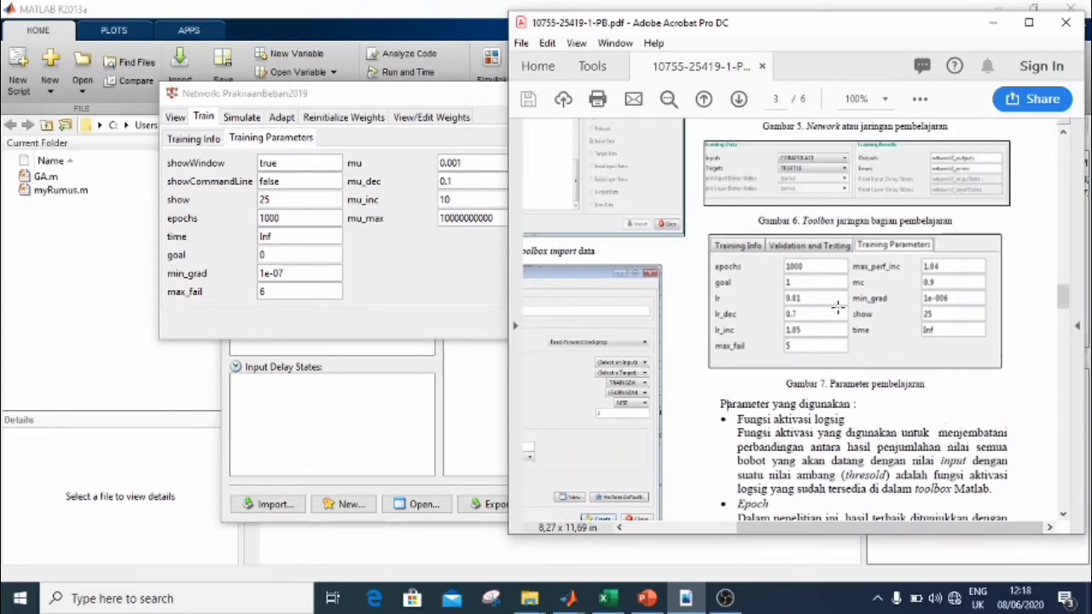
{"action": "double_click", "coordinate": [295, 254]}
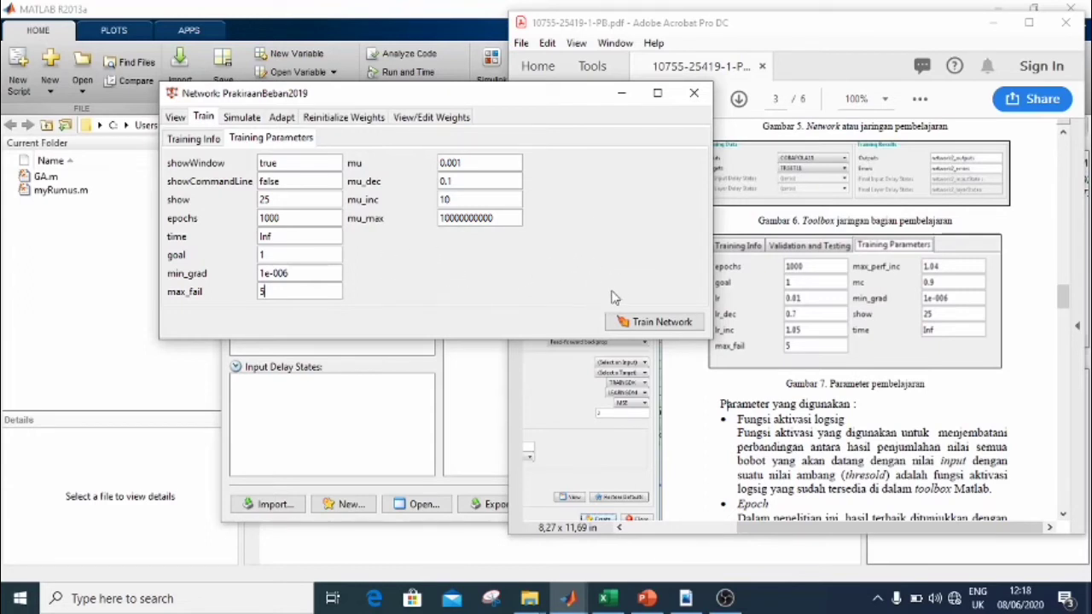
Step: Train the PrakiraanBeban2019 network with the configured parameters, minimizing the PDF paper and keeping the training window in view
{"action": "left_click", "coordinate": [657, 323]}
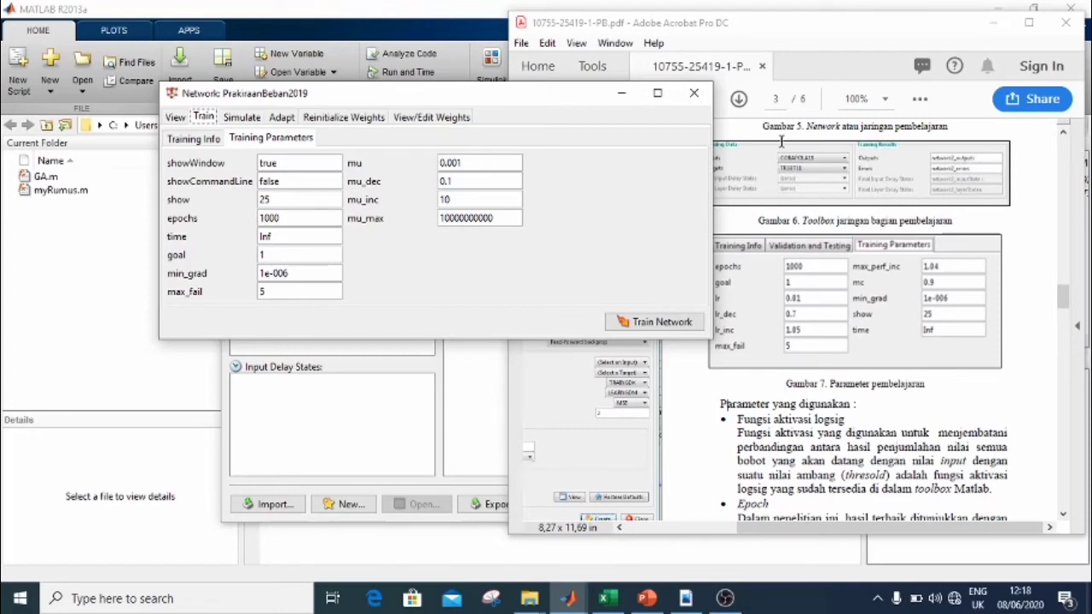
{"action": "left_click", "coordinate": [994, 23]}
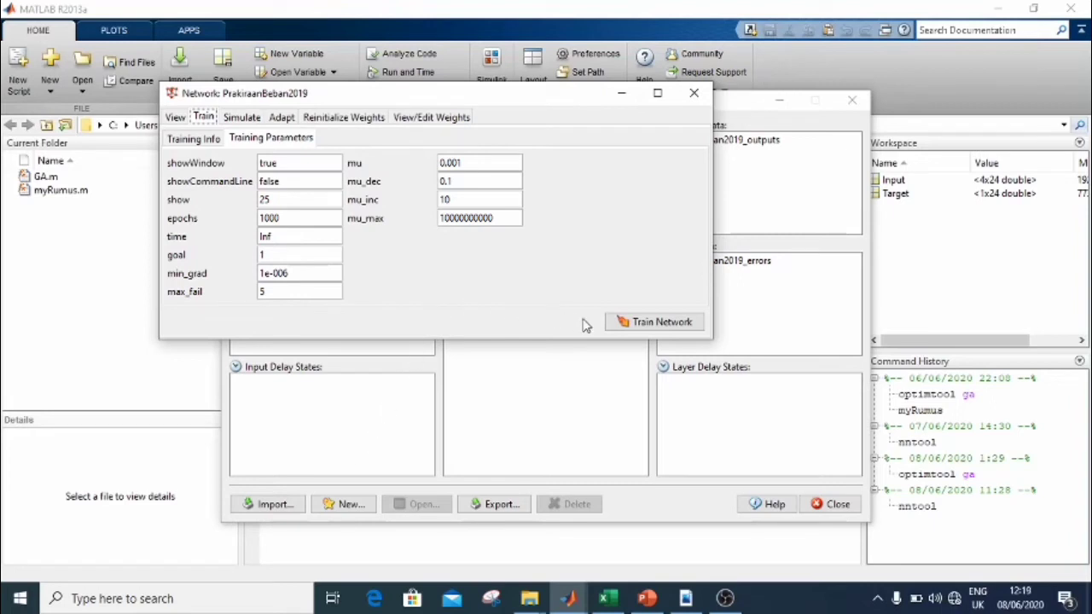
{"action": "left_click", "coordinate": [626, 328]}
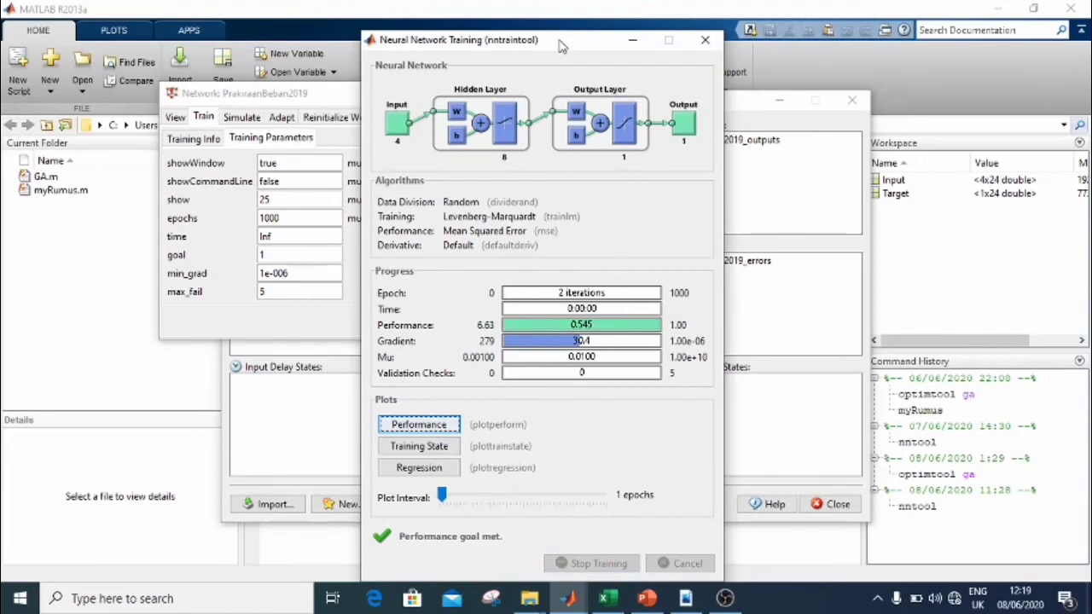
{"action": "left_click_drag", "start_coordinate": [563, 41], "coordinate": [543, 20]}
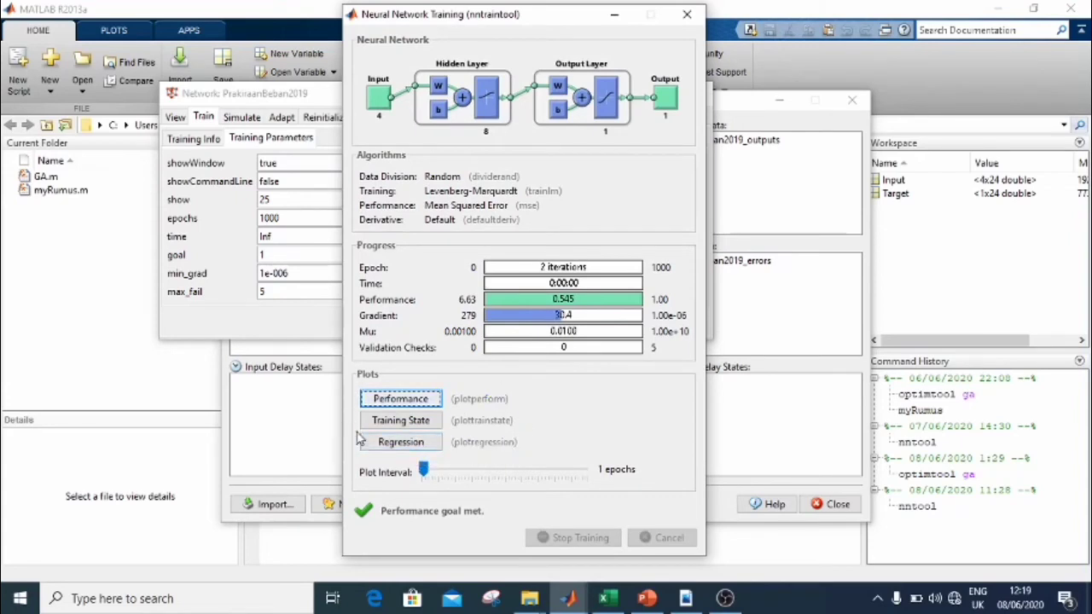
Step: Examine the regression plots for the training, validation, test and combined data, and close the figure
{"action": "left_click", "coordinate": [420, 450]}
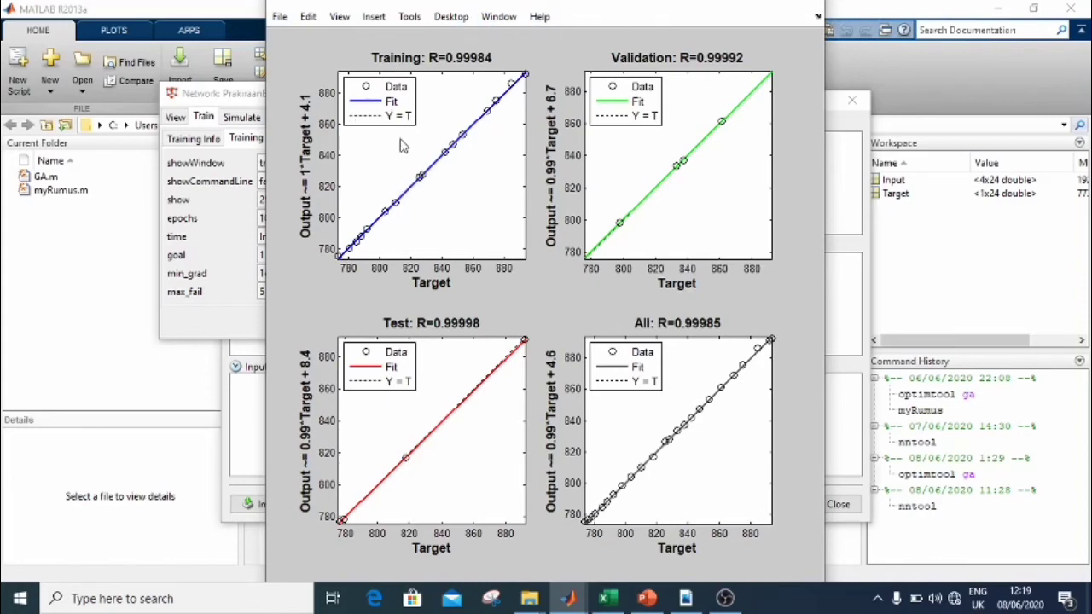
{"action": "left_click_drag", "start_coordinate": [576, 5], "coordinate": [550, 28]}
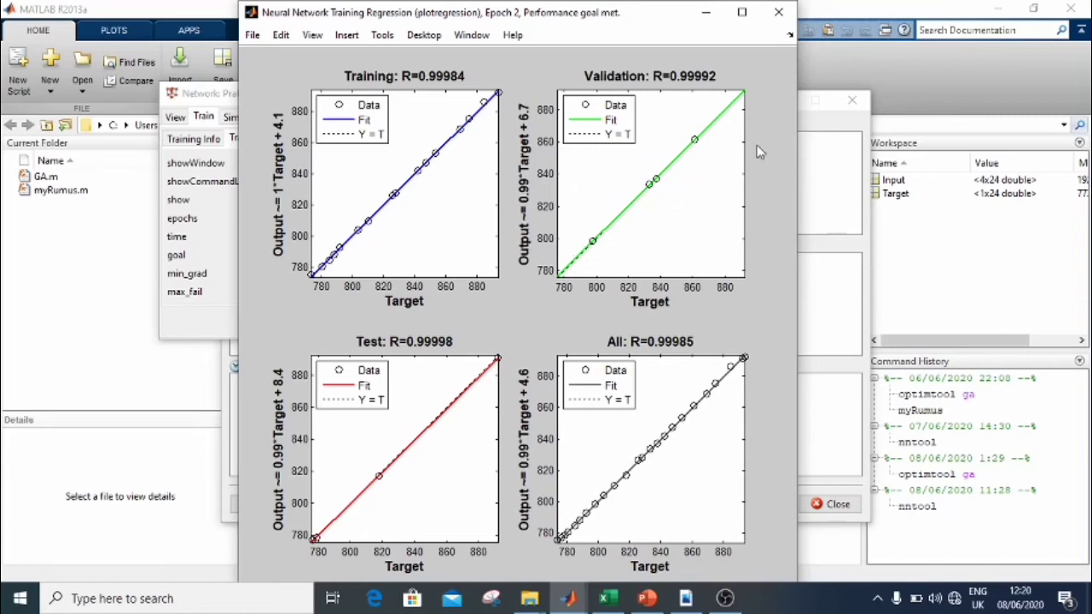
{"action": "left_click", "coordinate": [773, 14]}
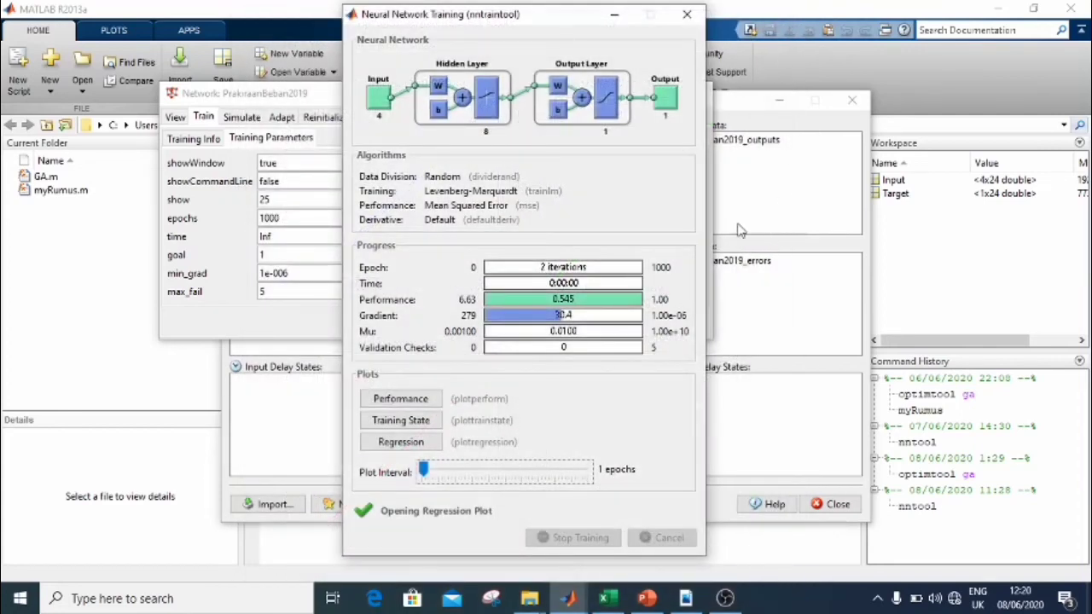
Step: Train the PrakiraanBeban2019 network again with the same training parameters
{"action": "left_click_drag", "start_coordinate": [580, 24], "coordinate": [509, 26]}
{"action": "left_click", "coordinate": [665, 203]}
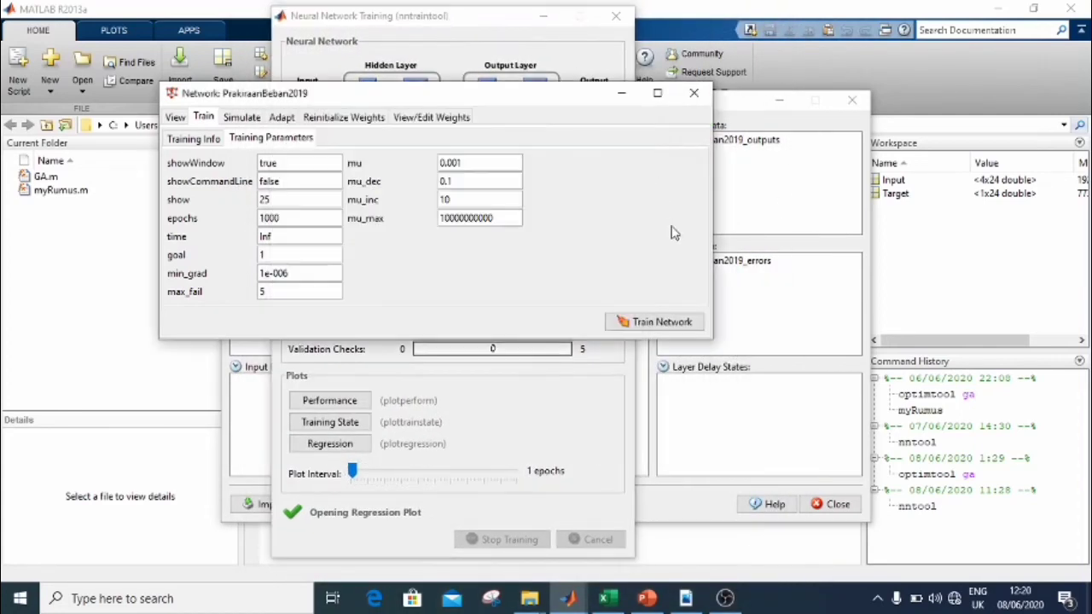
{"action": "left_click", "coordinate": [662, 321]}
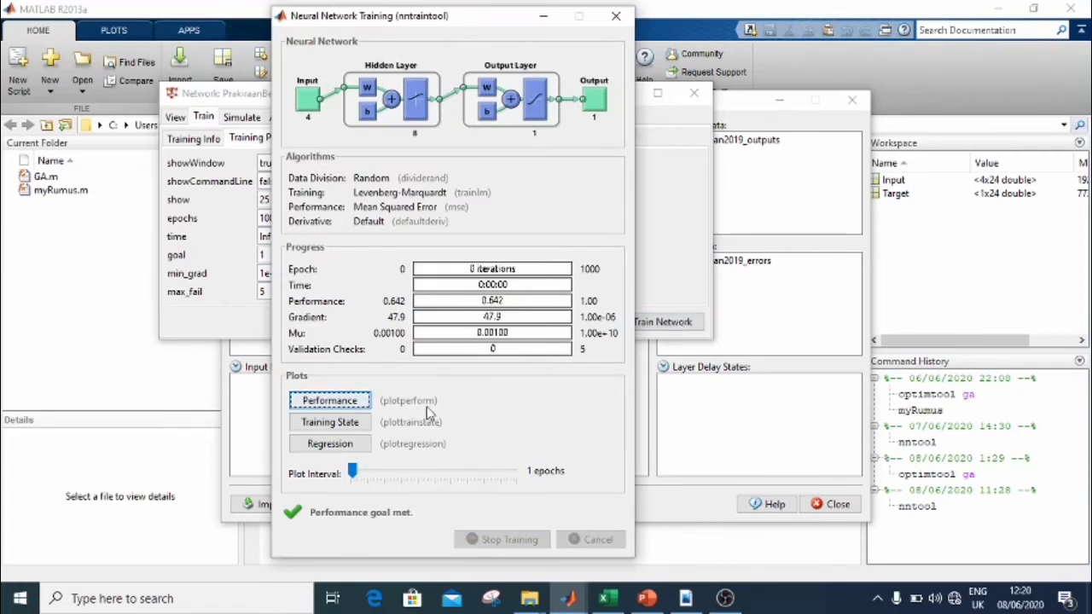
Step: Review the retrained network's regression plots, and close the figure, the training window and the network window
{"action": "left_click", "coordinate": [346, 445]}
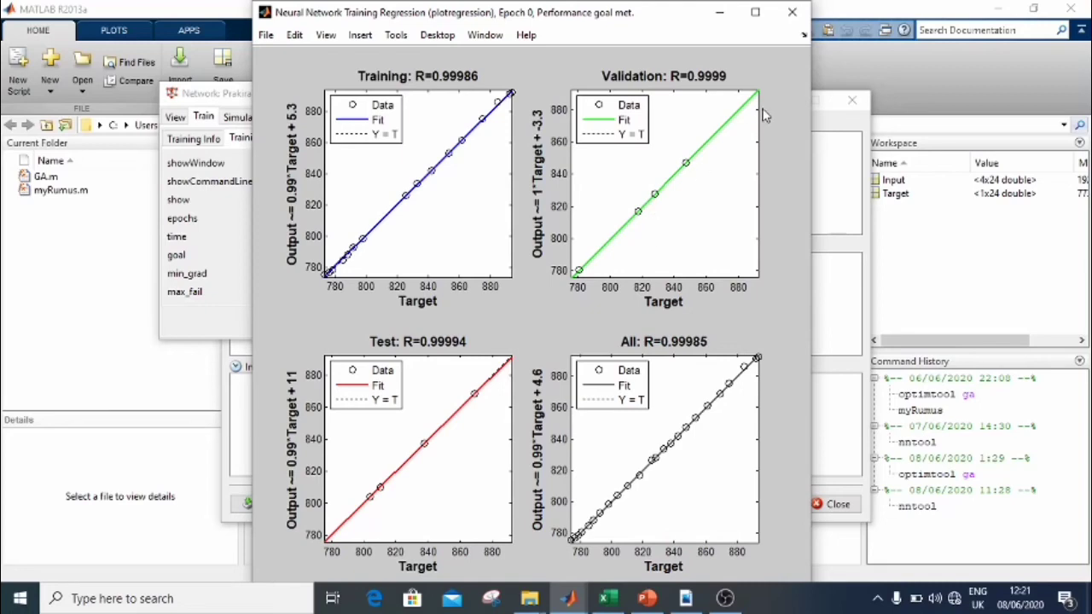
{"action": "left_click", "coordinate": [791, 12]}
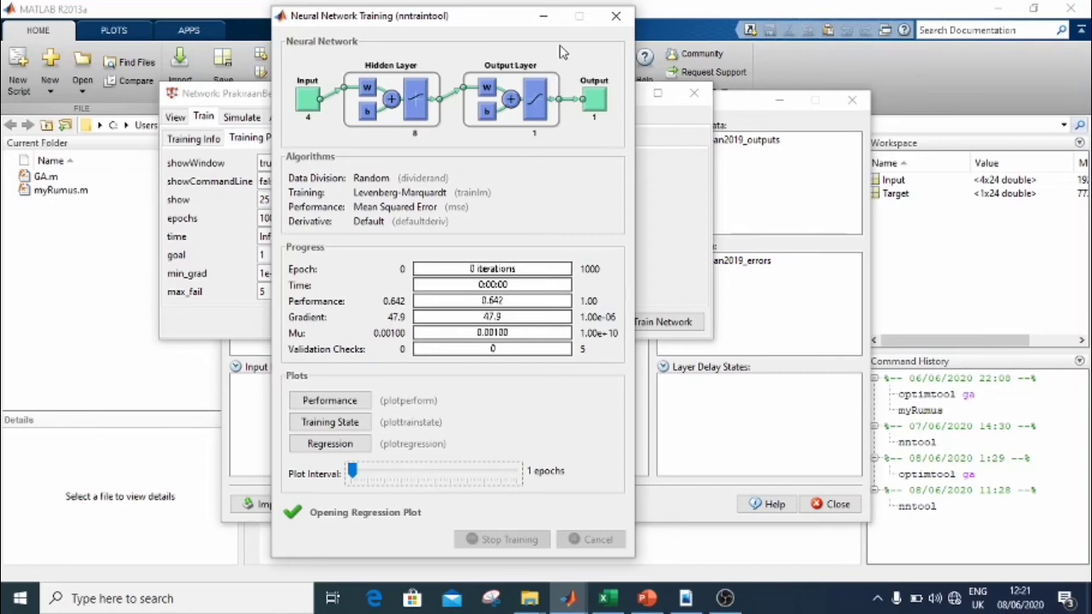
{"action": "left_click", "coordinate": [605, 16]}
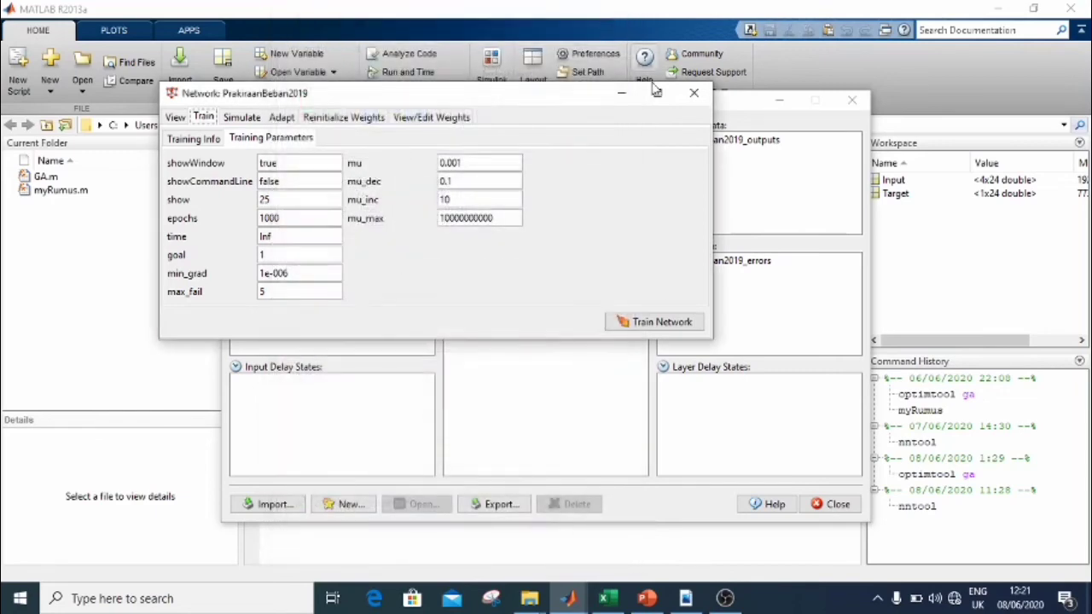
{"action": "left_click", "coordinate": [693, 94]}
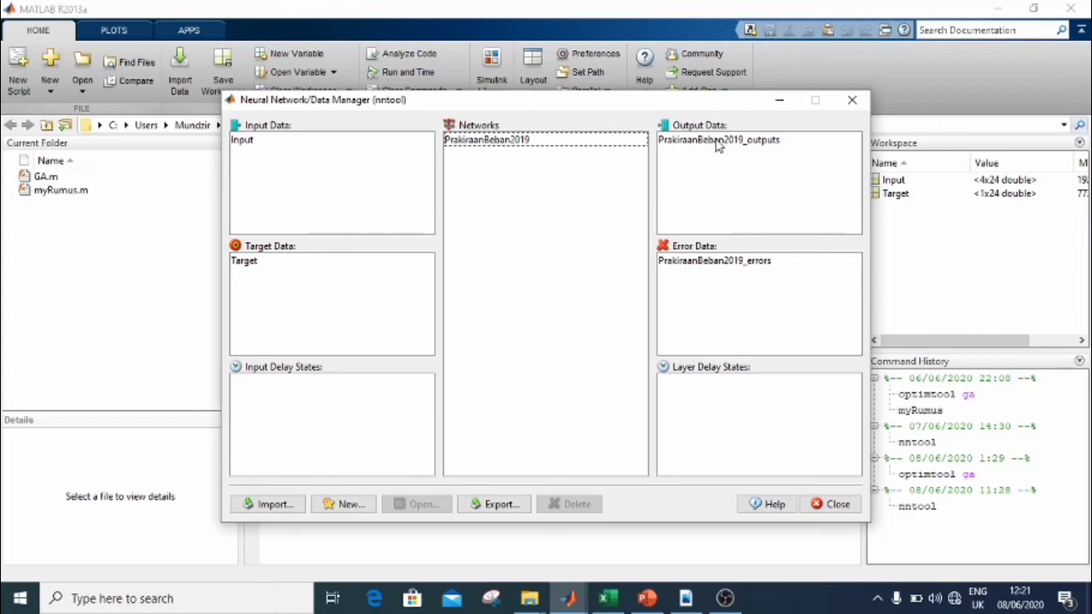
Step: Inspect the values stored in PrakiraanBeban2019_outputs in the Neural Network/Data Manager and close the data window
{"action": "left_click", "coordinate": [718, 141]}
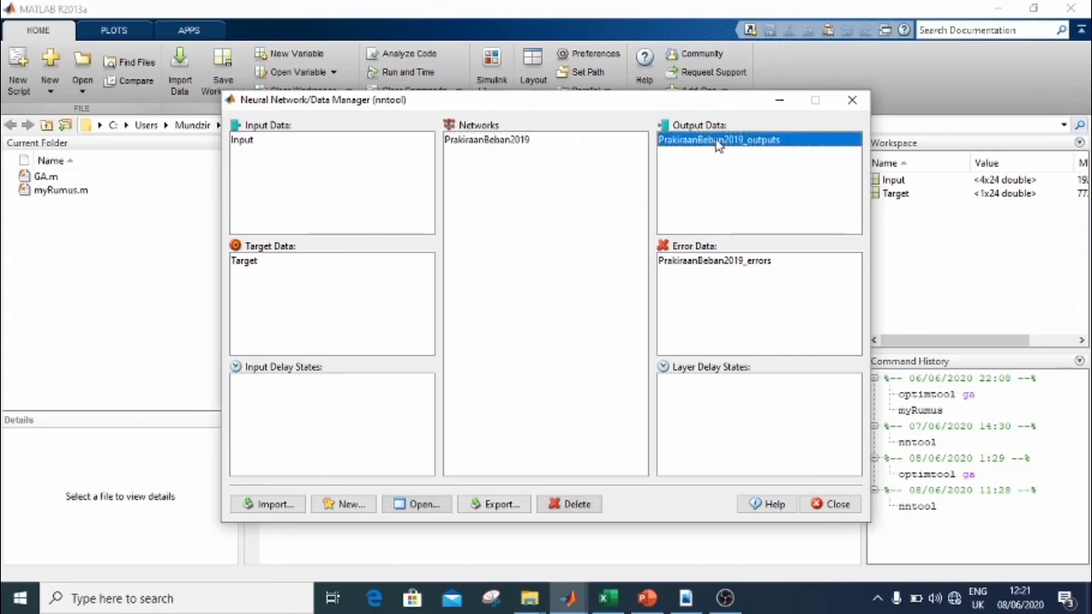
{"action": "double_click", "coordinate": [718, 141]}
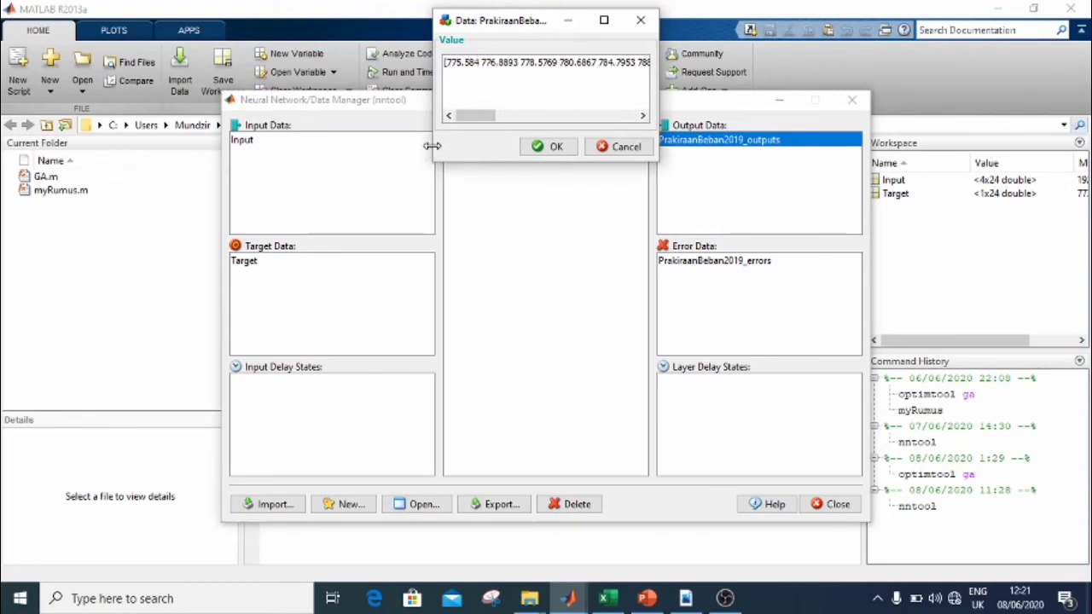
{"action": "left_click_drag", "start_coordinate": [432, 144], "coordinate": [485, 122]}
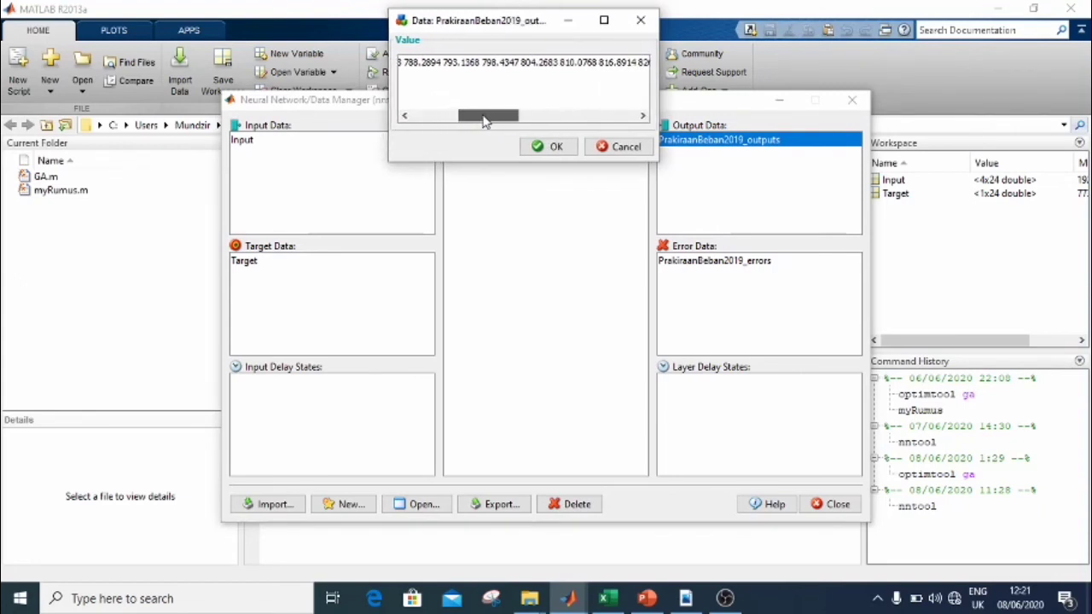
{"action": "left_click", "coordinate": [641, 20]}
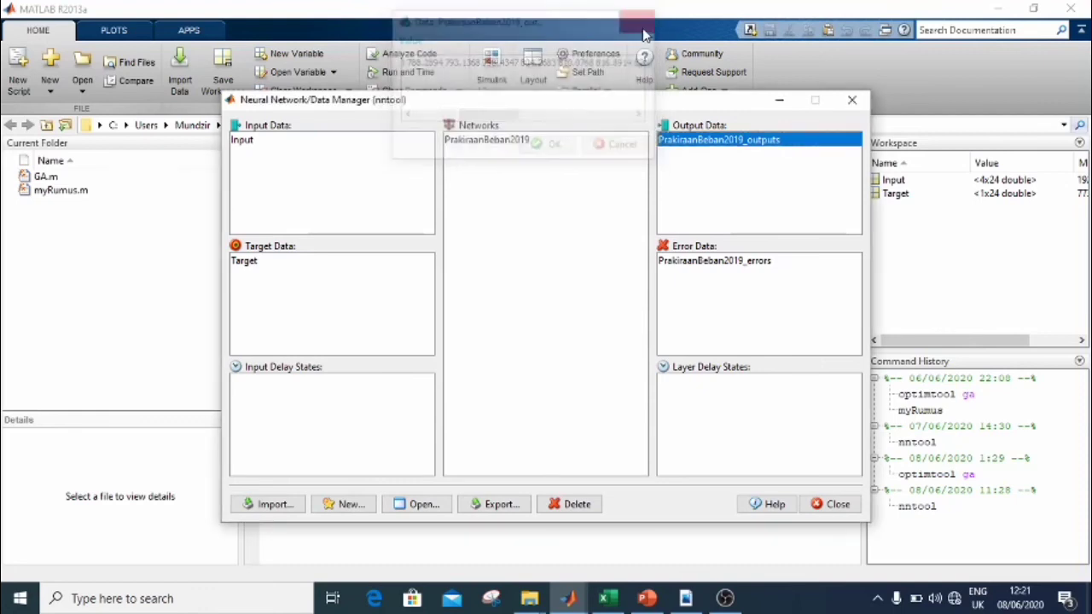
Step: Inspect the values stored in PrakiraanBeban2019_errors in the Neural Network/Data Manager and close the data window
{"action": "double_click", "coordinate": [743, 269]}
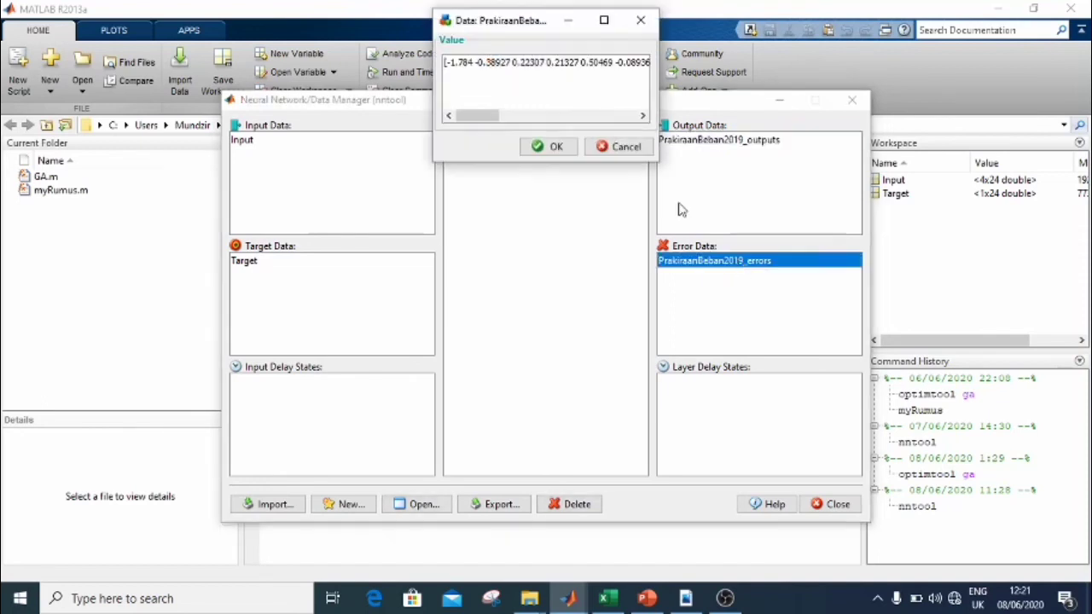
{"action": "left_click_drag", "start_coordinate": [483, 117], "coordinate": [580, 104]}
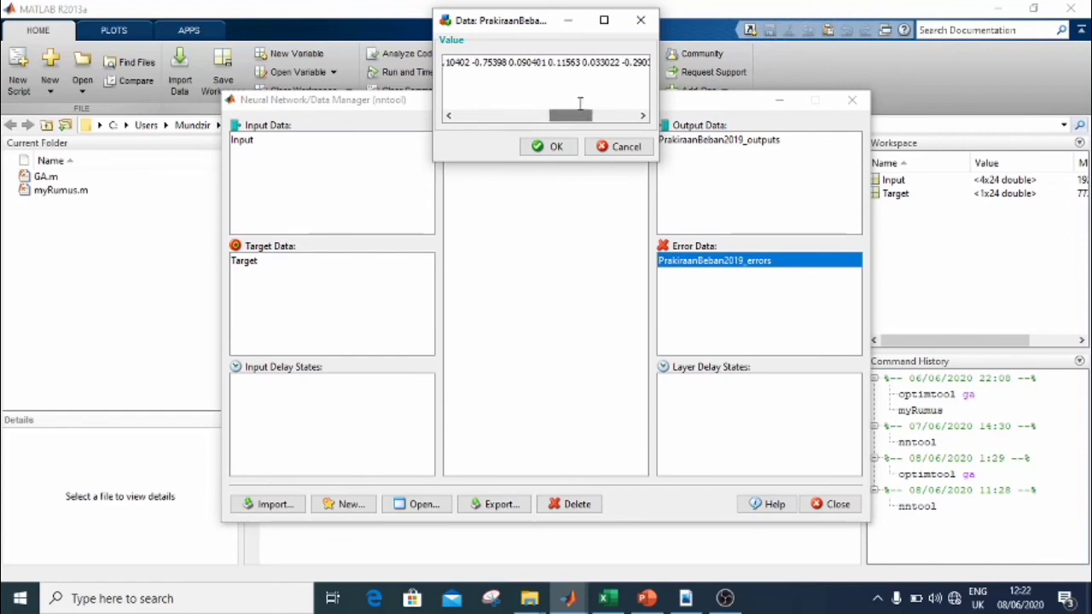
{"action": "left_click", "coordinate": [641, 21]}
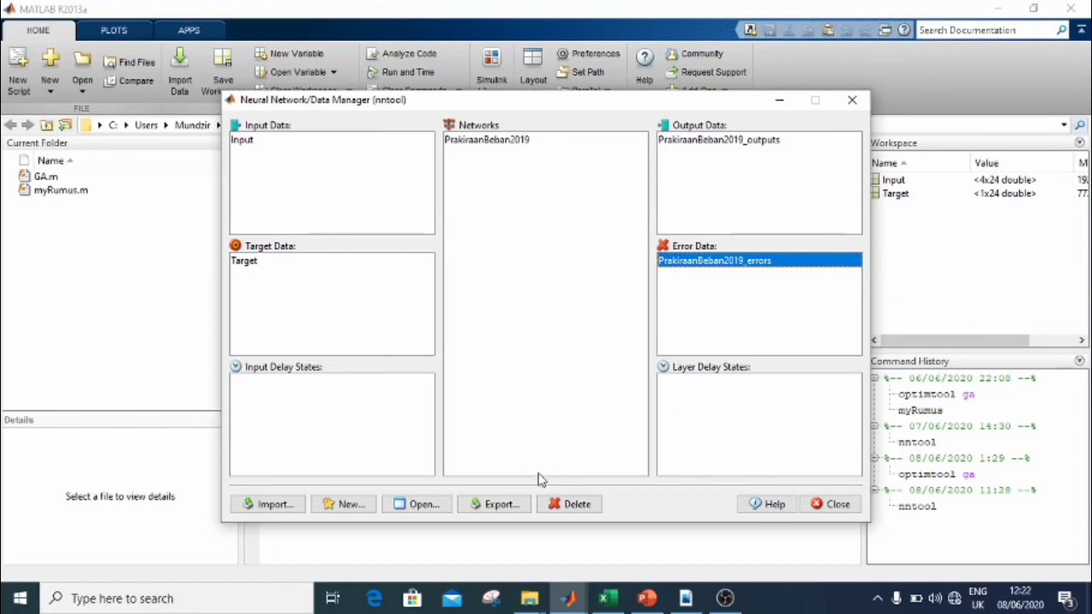
Step: Export all network variables from the Neural Network/Data Manager to the MATLAB workspace, and dismiss the export and manager windows
{"action": "left_click", "coordinate": [517, 510]}
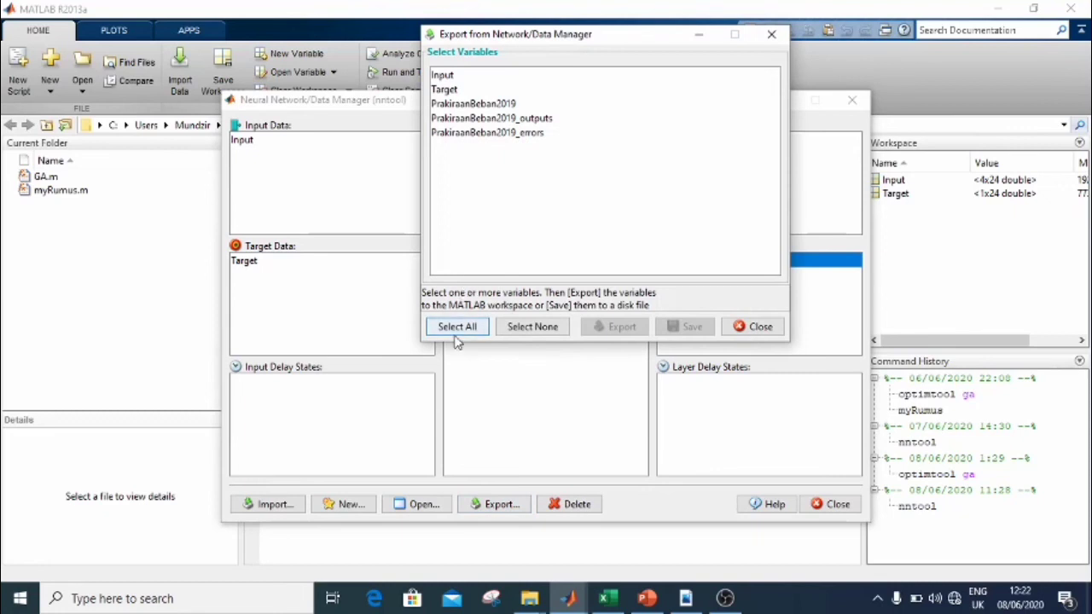
{"action": "left_click", "coordinate": [457, 329]}
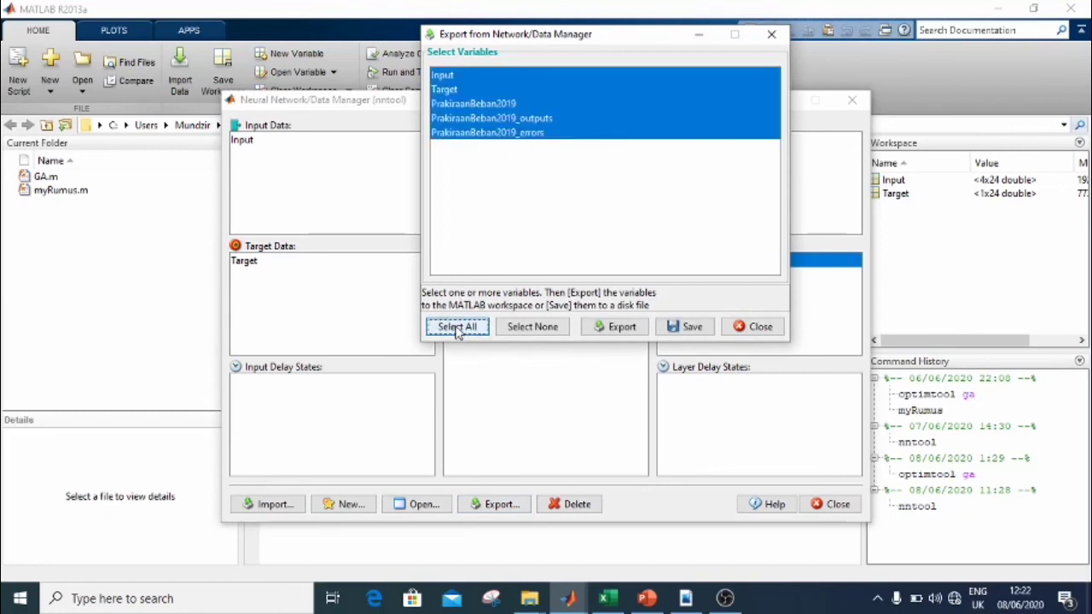
{"action": "left_click", "coordinate": [620, 328]}
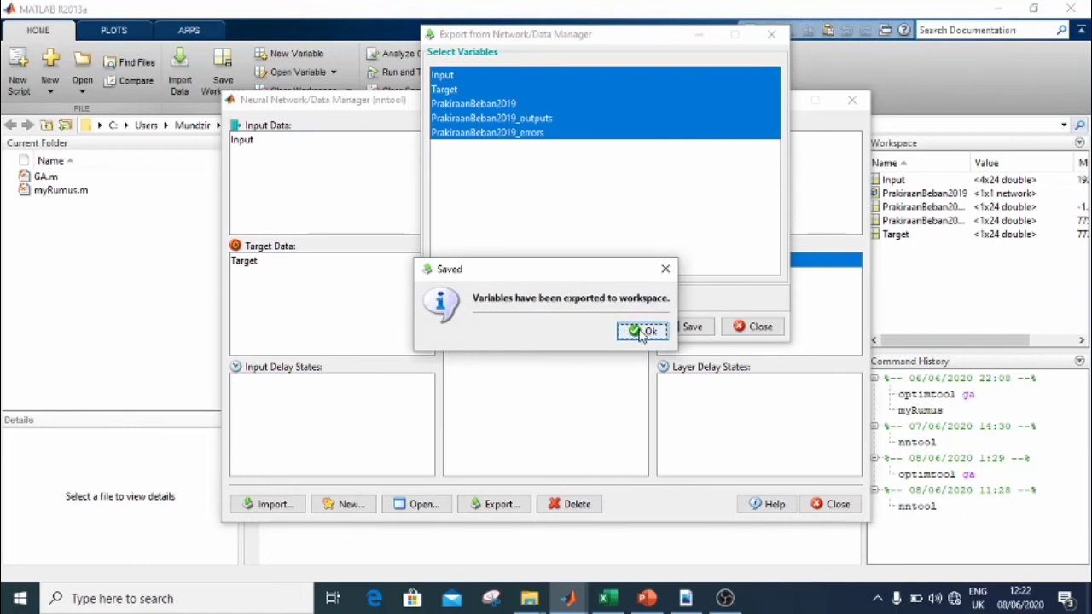
{"action": "left_click", "coordinate": [641, 332]}
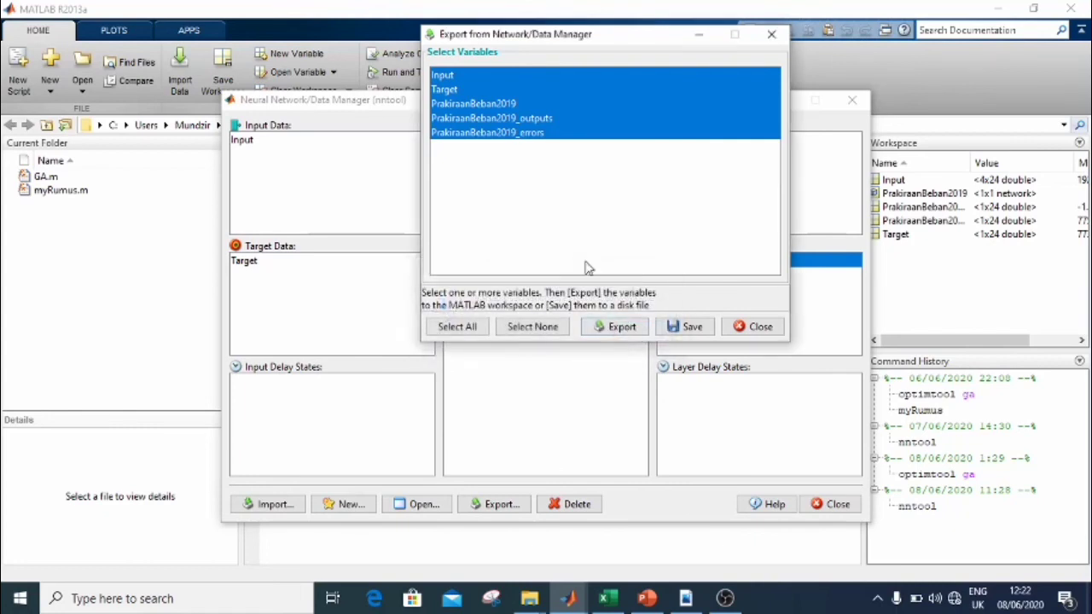
{"action": "left_click", "coordinate": [771, 37]}
{"action": "left_click", "coordinate": [851, 99]}
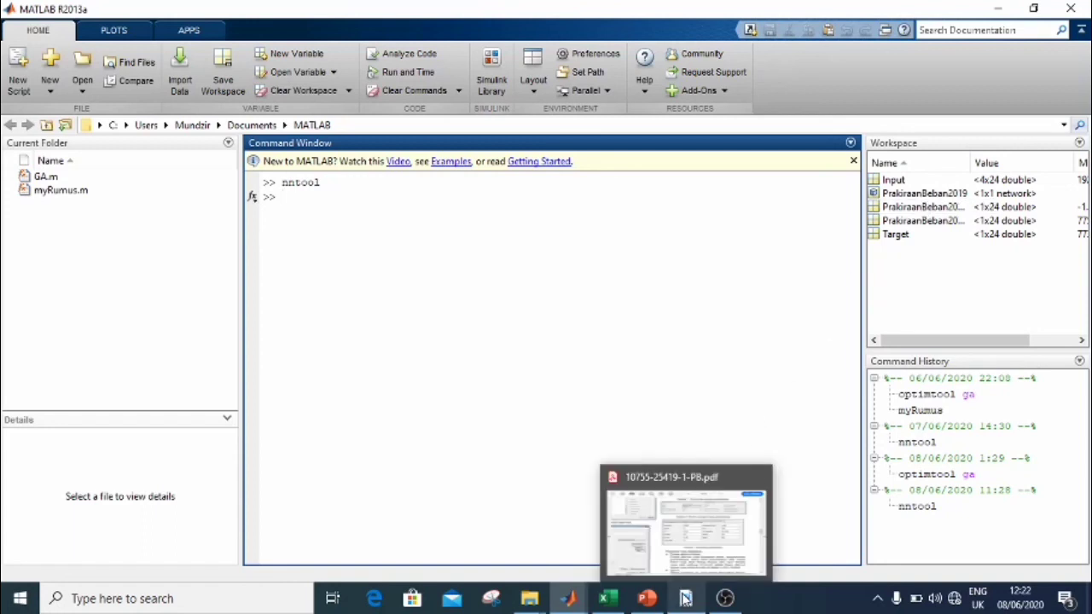
Step: Bring the Neural Network/Data Manager back up to check its contents, and minimize it
{"action": "mouse_move", "coordinate": [568, 596]}
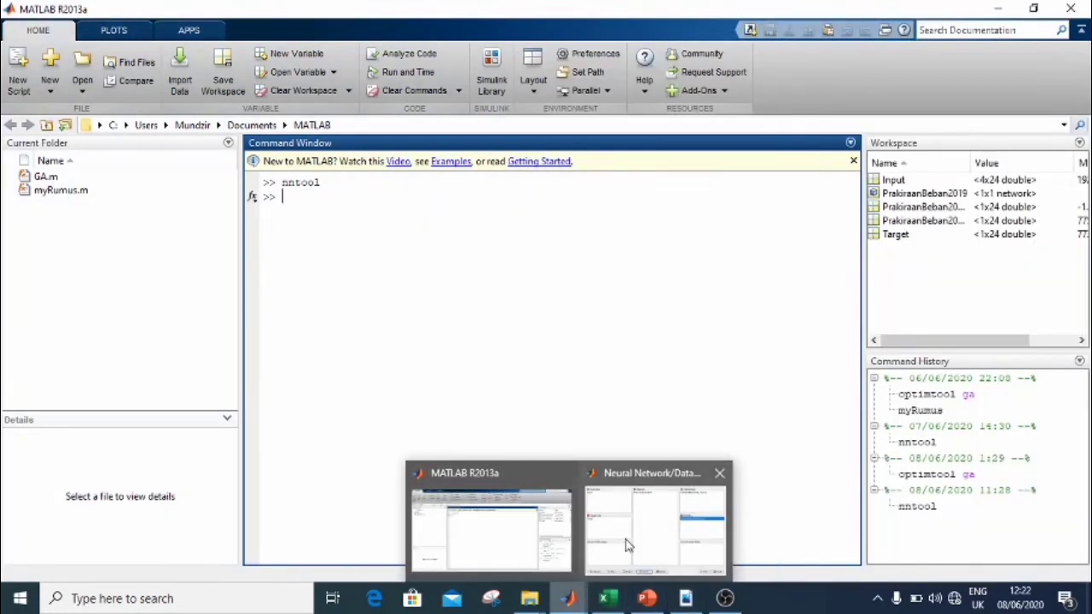
{"action": "left_click", "coordinate": [630, 539]}
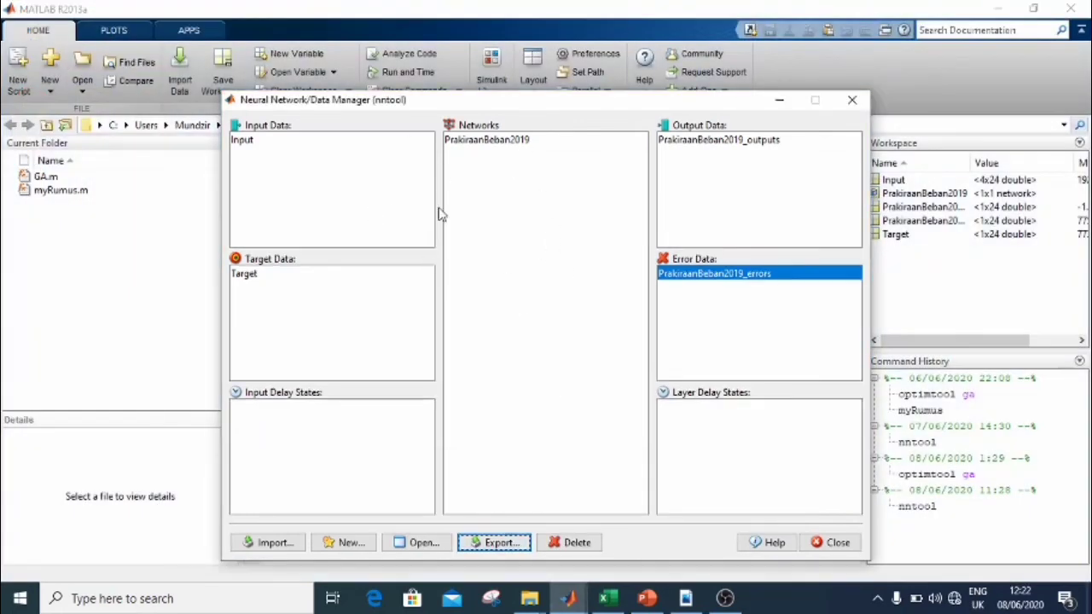
{"action": "left_click", "coordinate": [778, 100]}
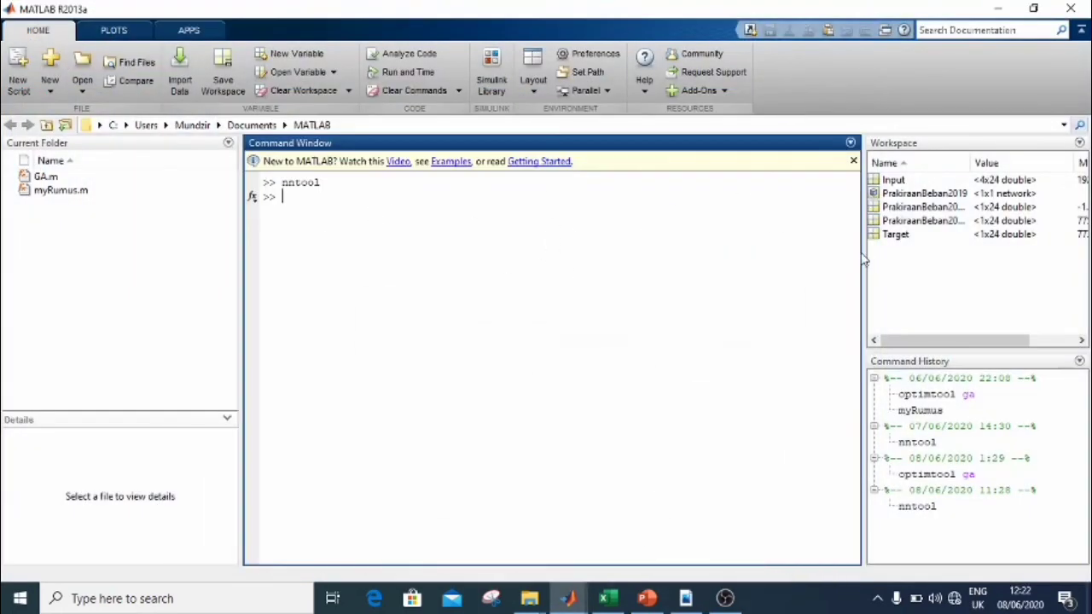
Step: Examine all columns of the exported PrakiraanBeban2019_errors variable from the workspace and close it
{"action": "left_click", "coordinate": [936, 208]}
{"action": "double_click", "coordinate": [936, 208]}
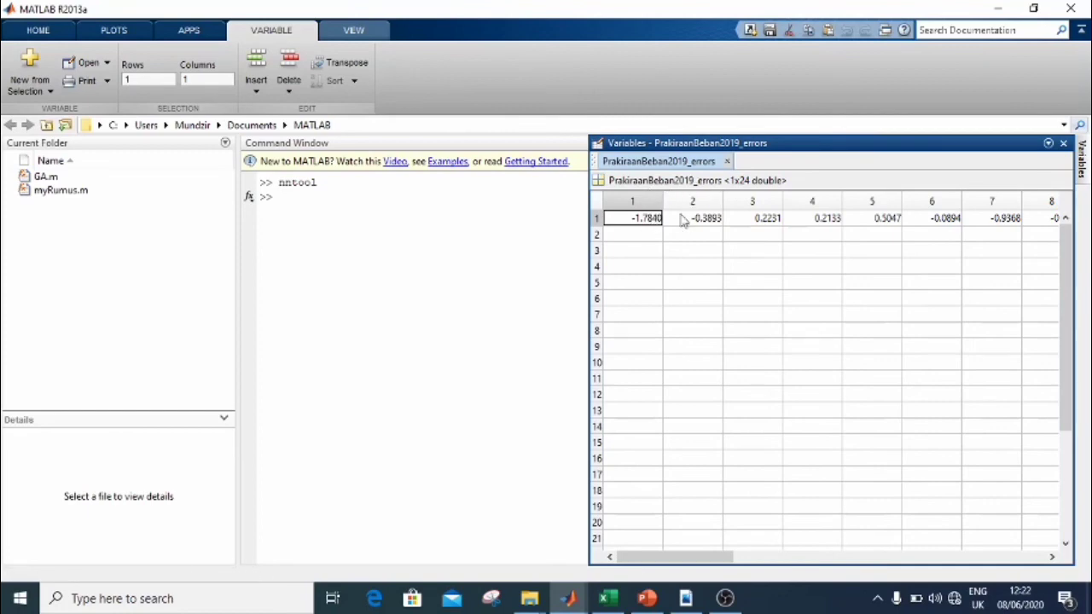
{"action": "left_click_drag", "start_coordinate": [727, 556], "coordinate": [992, 556]}
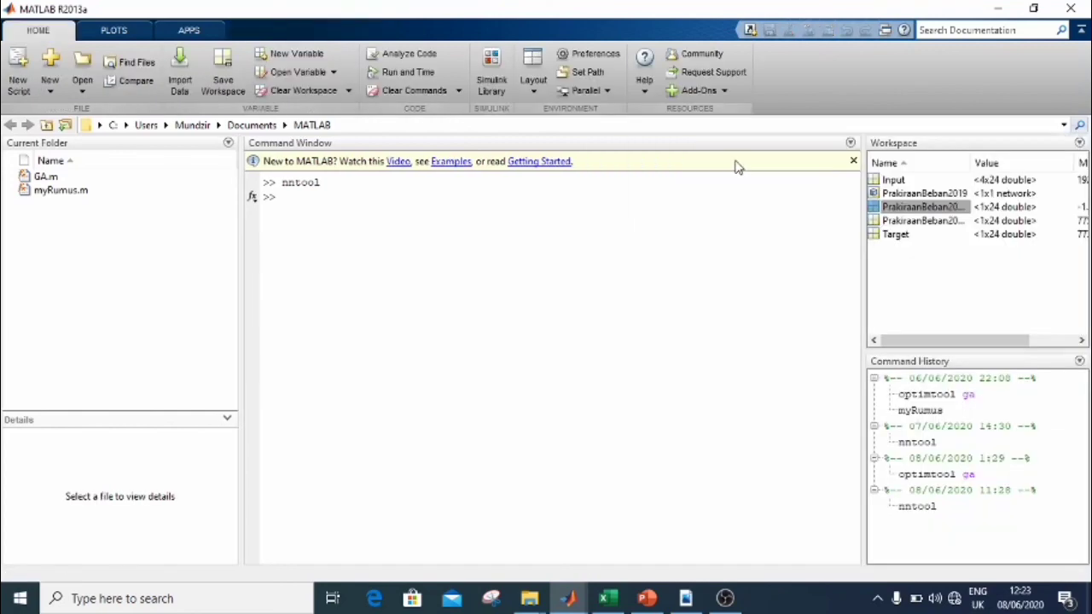
Step: Examine the columns of the exported PrakiraanBeban2019_outputs variable, close it and clear the workspace selection
{"action": "double_click", "coordinate": [911, 221]}
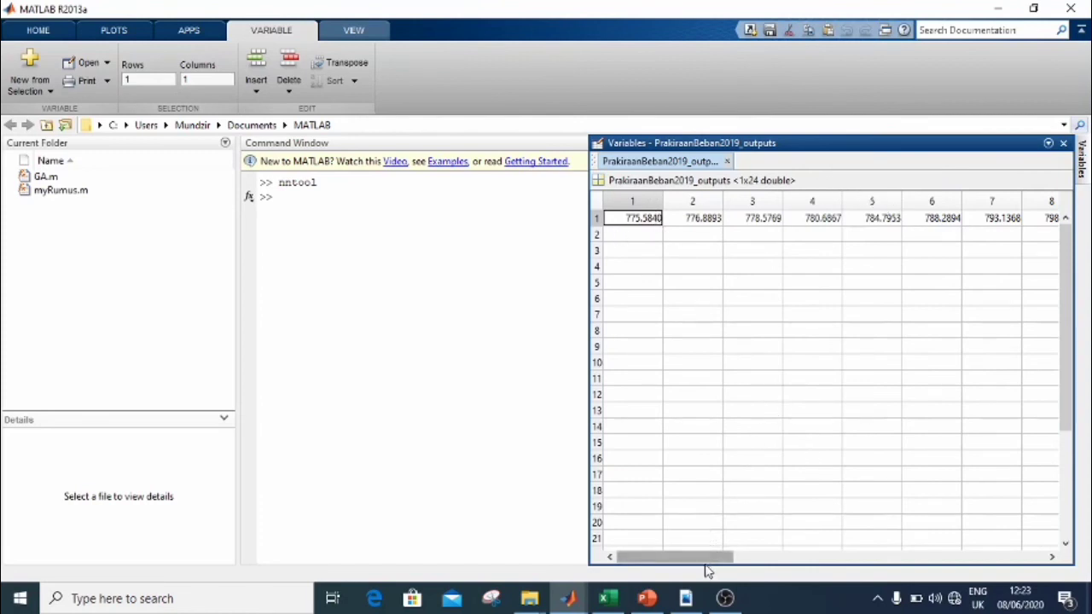
{"action": "left_click_drag", "start_coordinate": [709, 560], "coordinate": [845, 560]}
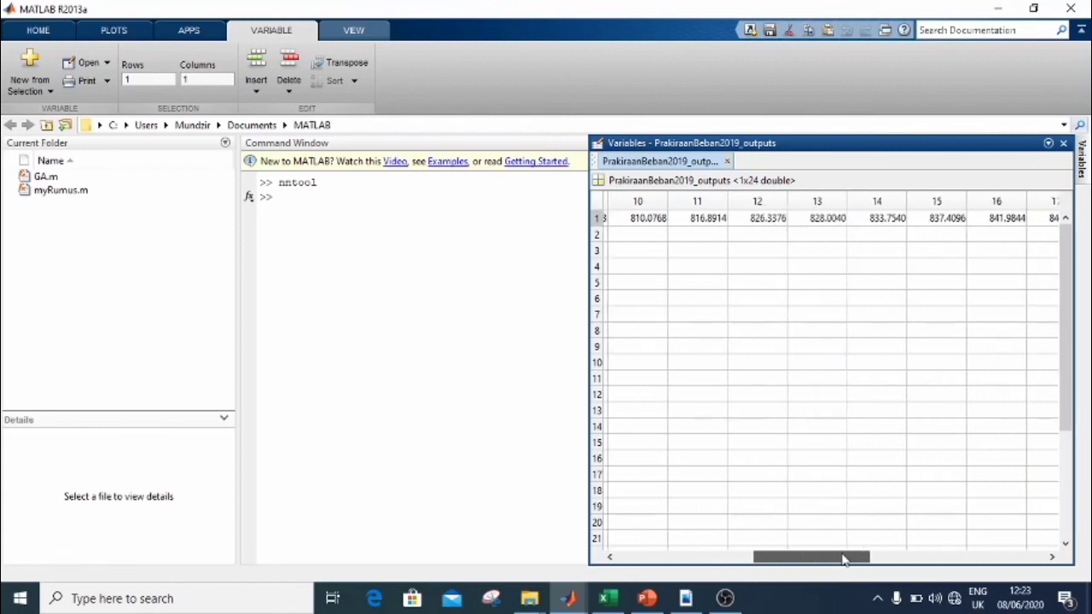
{"action": "left_click", "coordinate": [726, 161]}
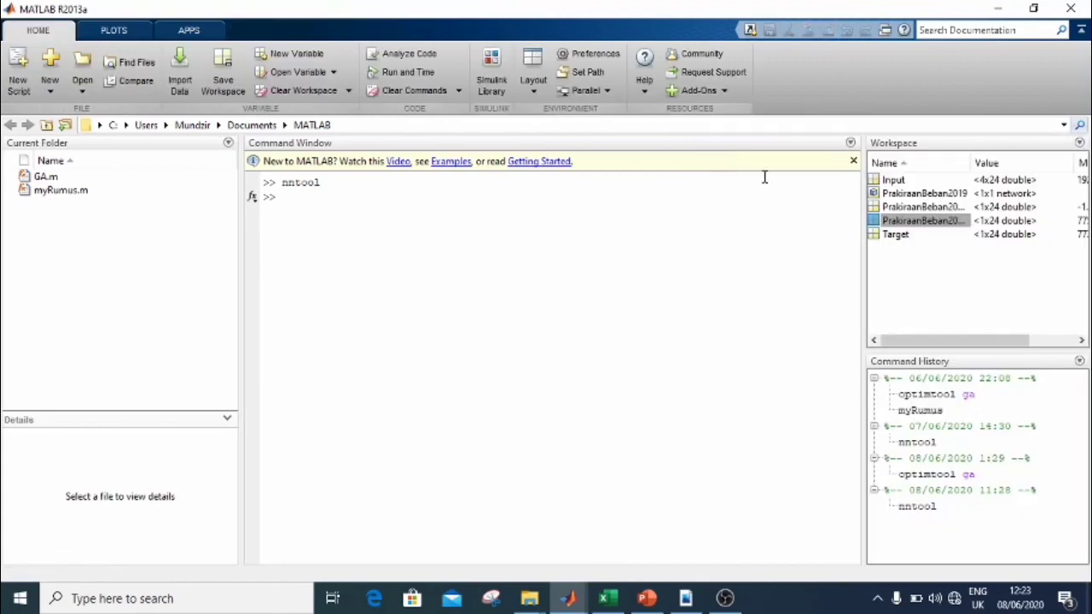
{"action": "left_click", "coordinate": [930, 265]}
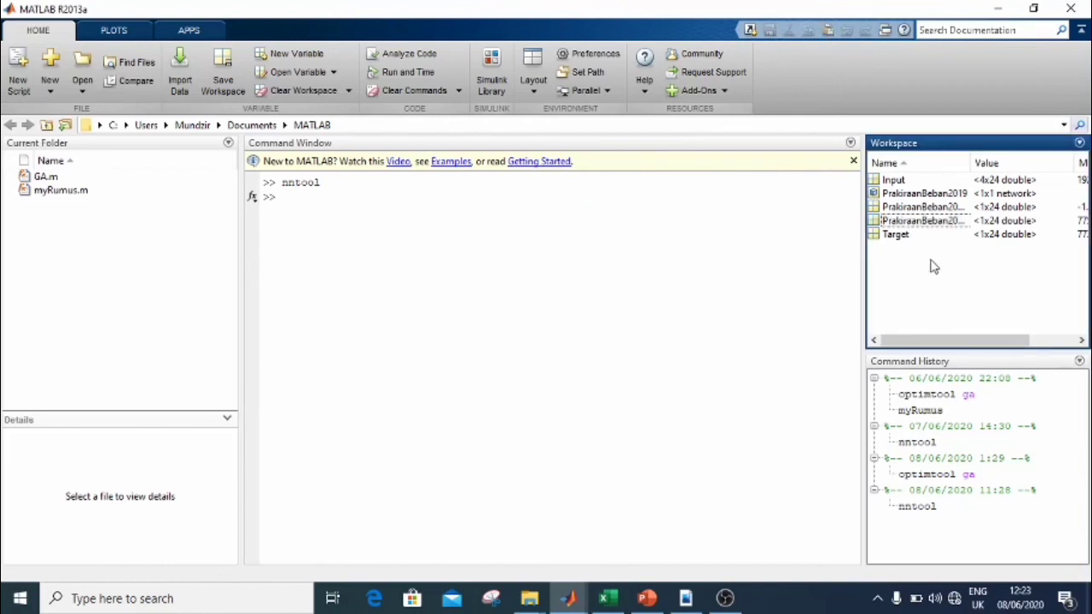